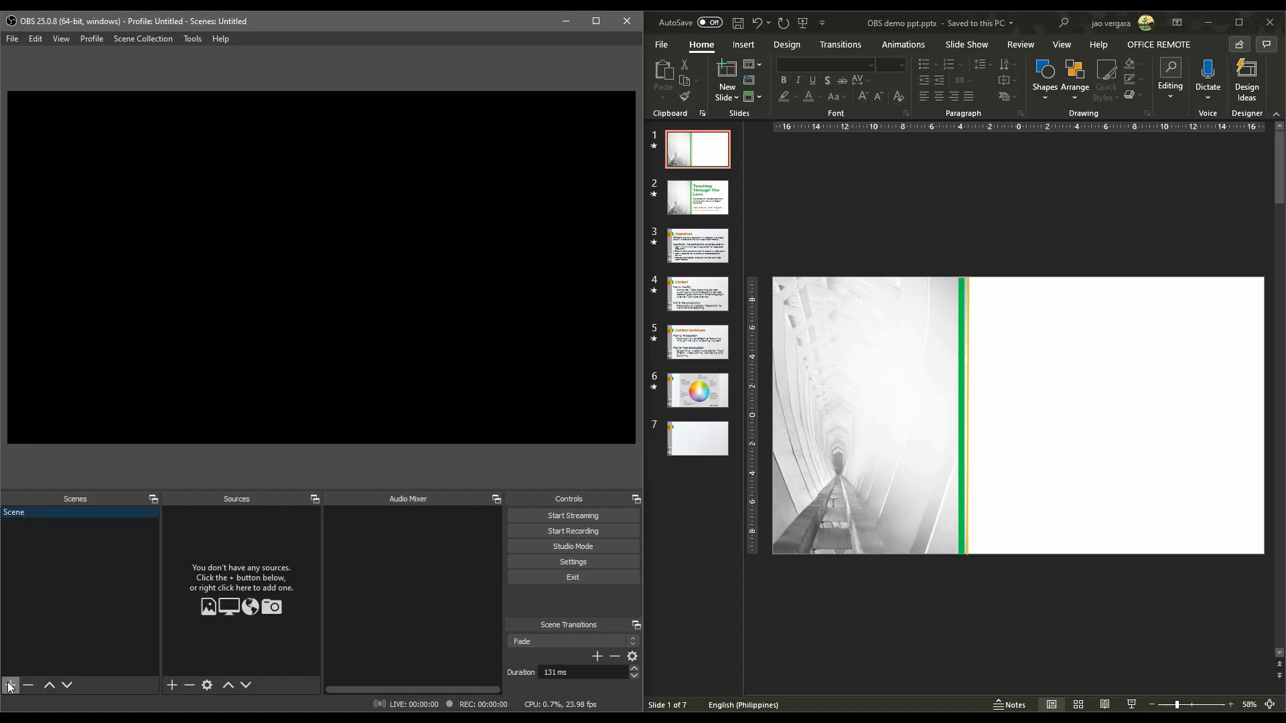
Add a new scene named "Me Only".
{"action": "left_click", "coordinate": [9, 685]}
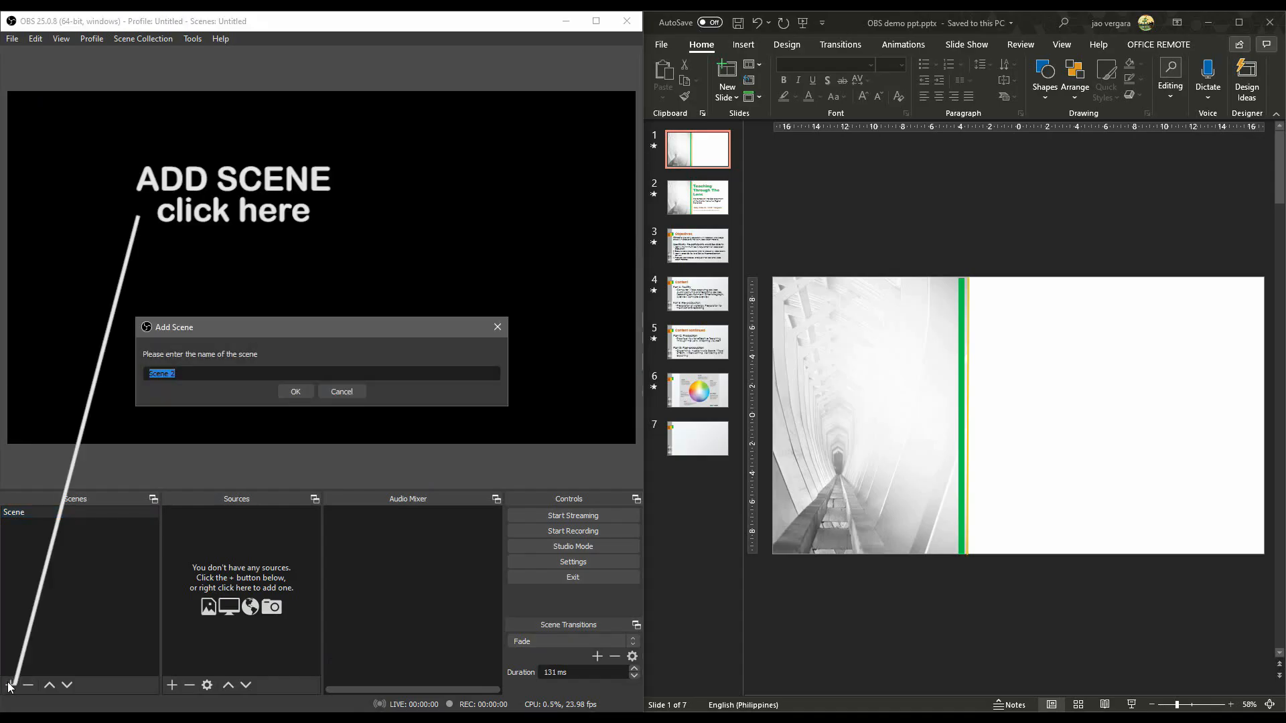
{"action": "type", "text": "Me Only"}
{"action": "left_click", "coordinate": [292, 392]}
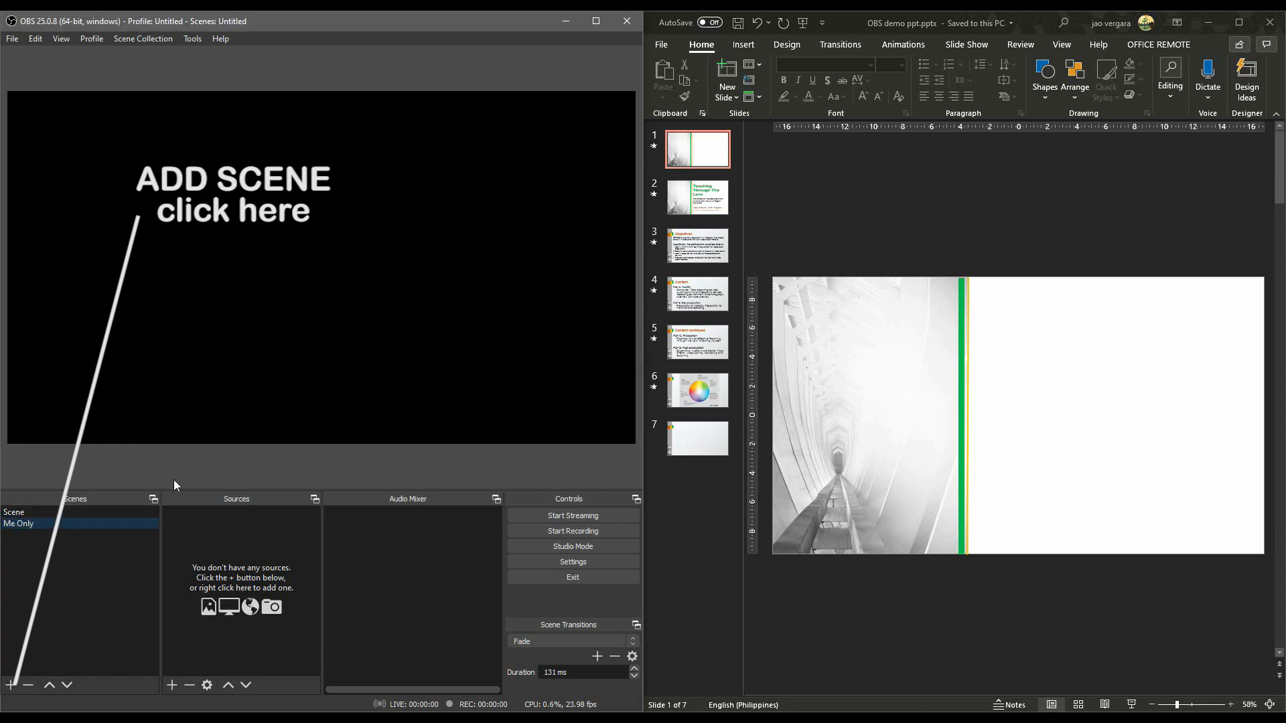
Add another scene named "My PPT only".
{"action": "left_click", "coordinate": [10, 687]}
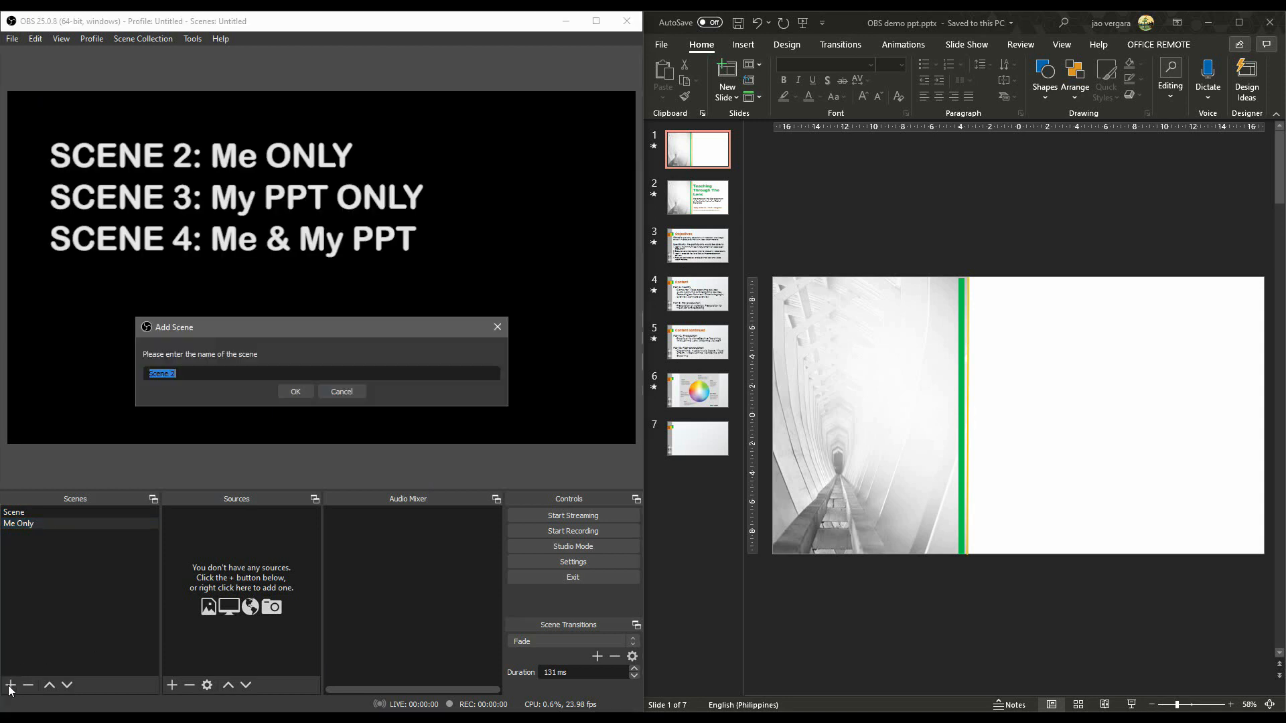
{"action": "type", "text": "My PPT only"}
{"action": "left_click", "coordinate": [292, 393]}
Add another scene named "Me and My PPT".
{"action": "left_click", "coordinate": [11, 685]}
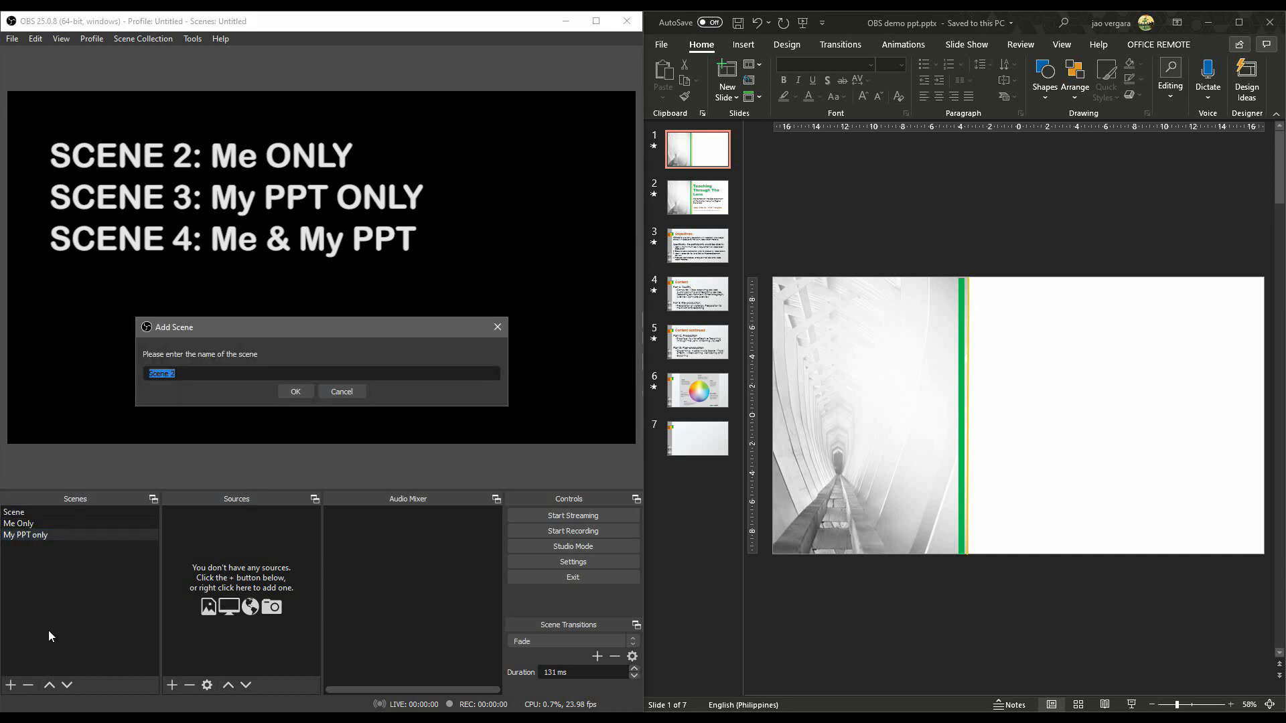
{"action": "type", "text": "Me and My PPT"}
{"action": "key", "text": "Return"}
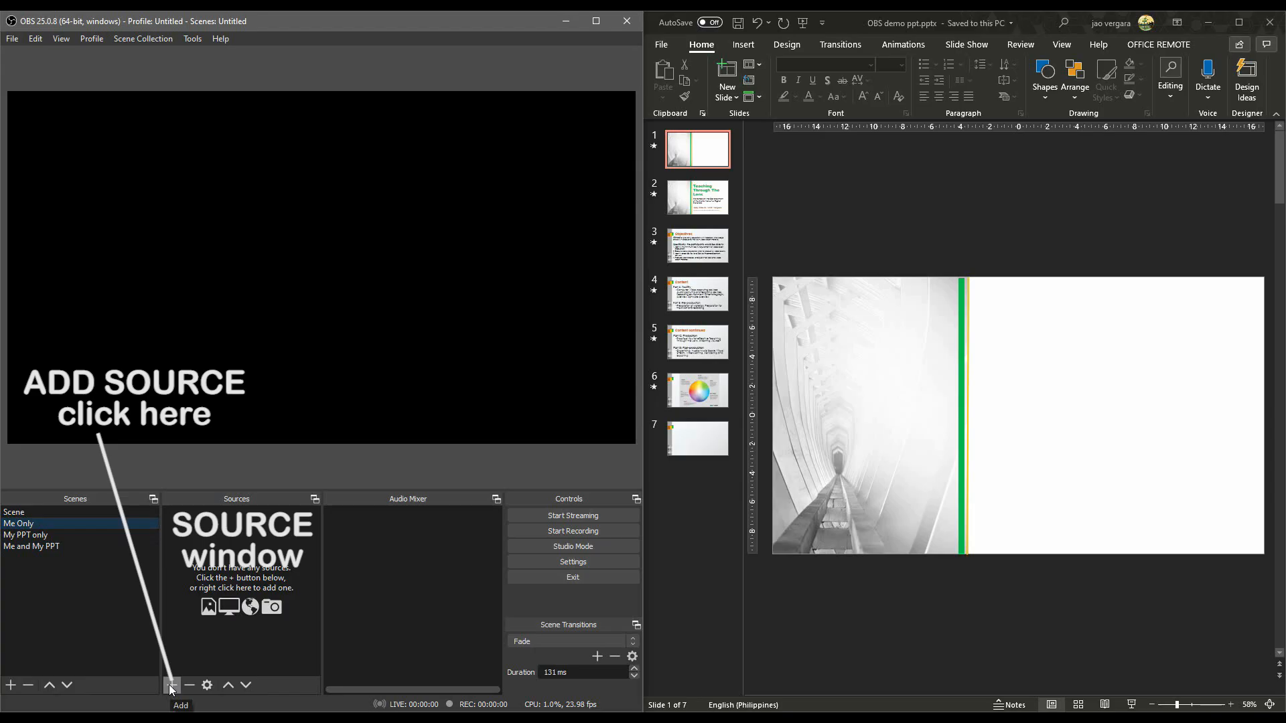
Add a new Video Capture Device source to the Me Only scene, with Logitech BRIO as its device.
{"action": "left_click", "coordinate": [171, 685]}
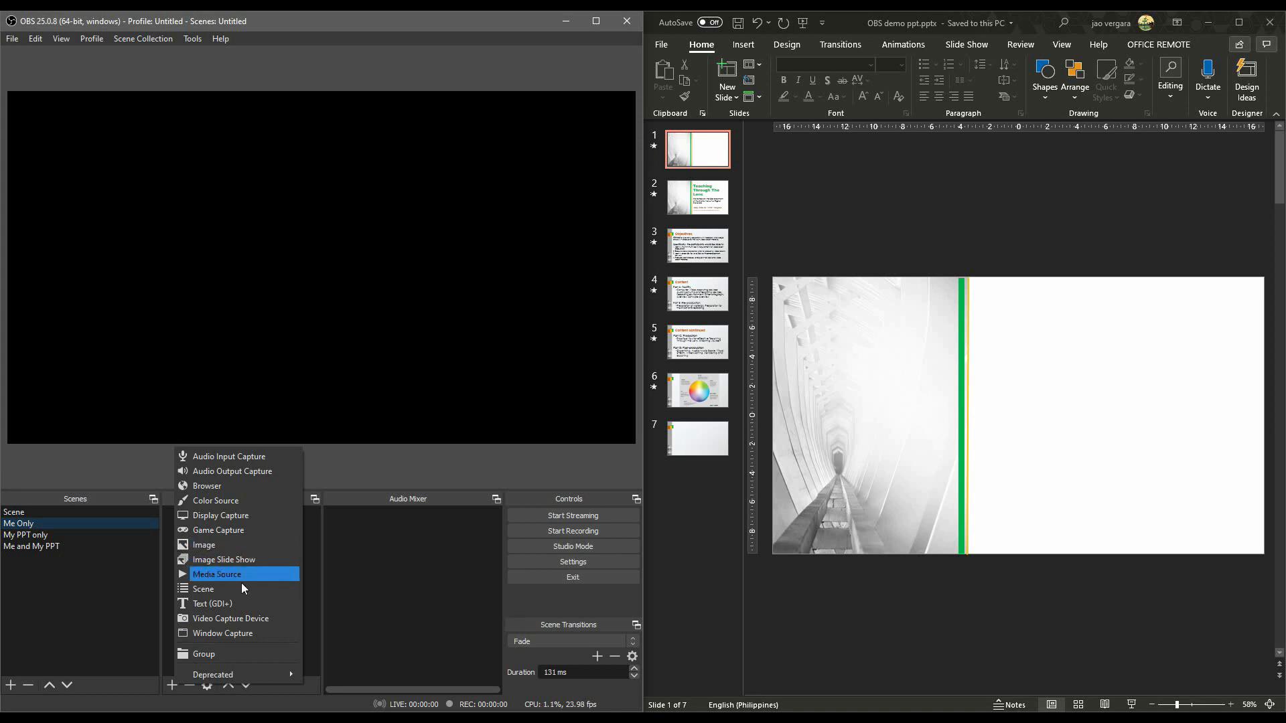
{"action": "left_click", "coordinate": [241, 618]}
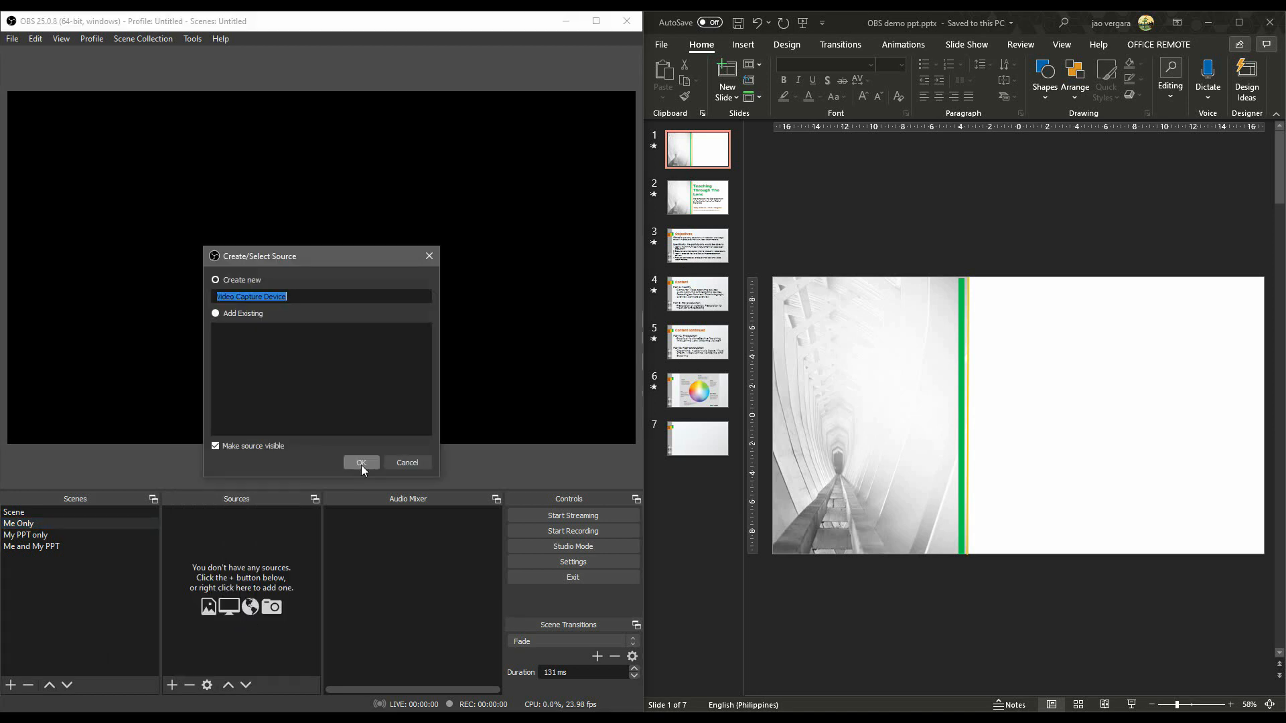
{"action": "left_click", "coordinate": [360, 463]}
{"action": "left_click", "coordinate": [284, 340]}
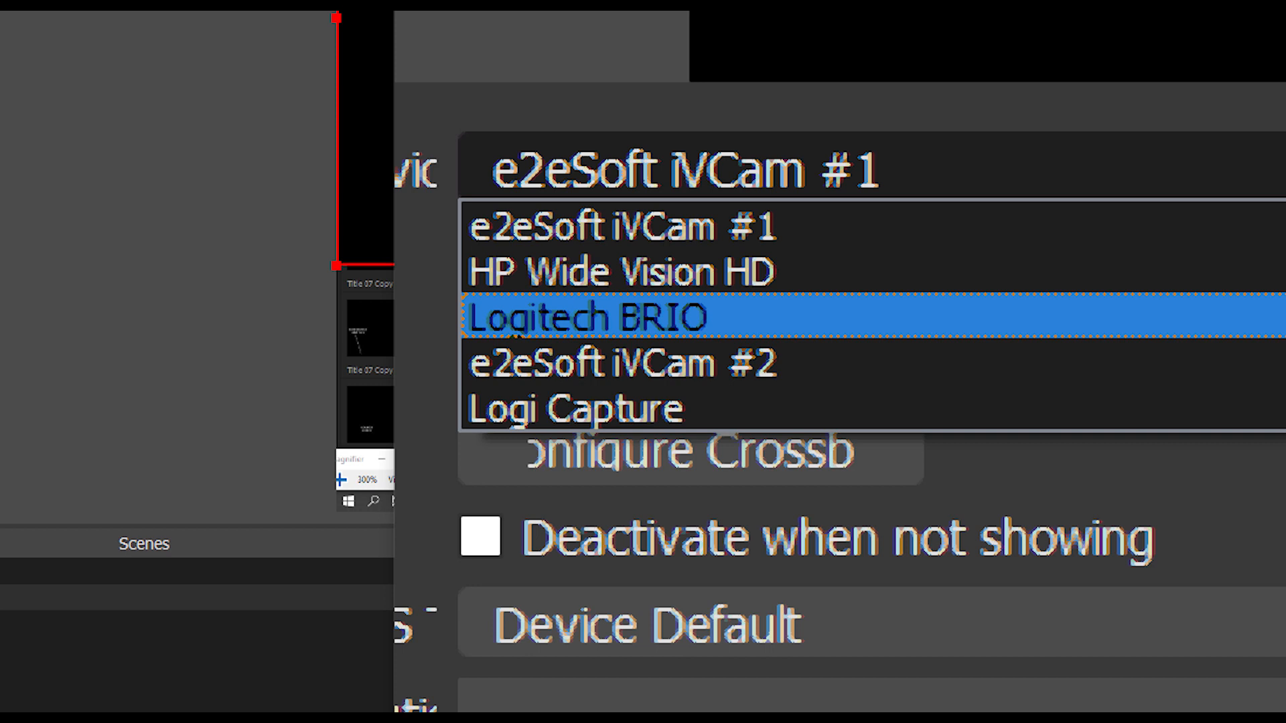
{"action": "left_click", "coordinate": [1052, 317]}
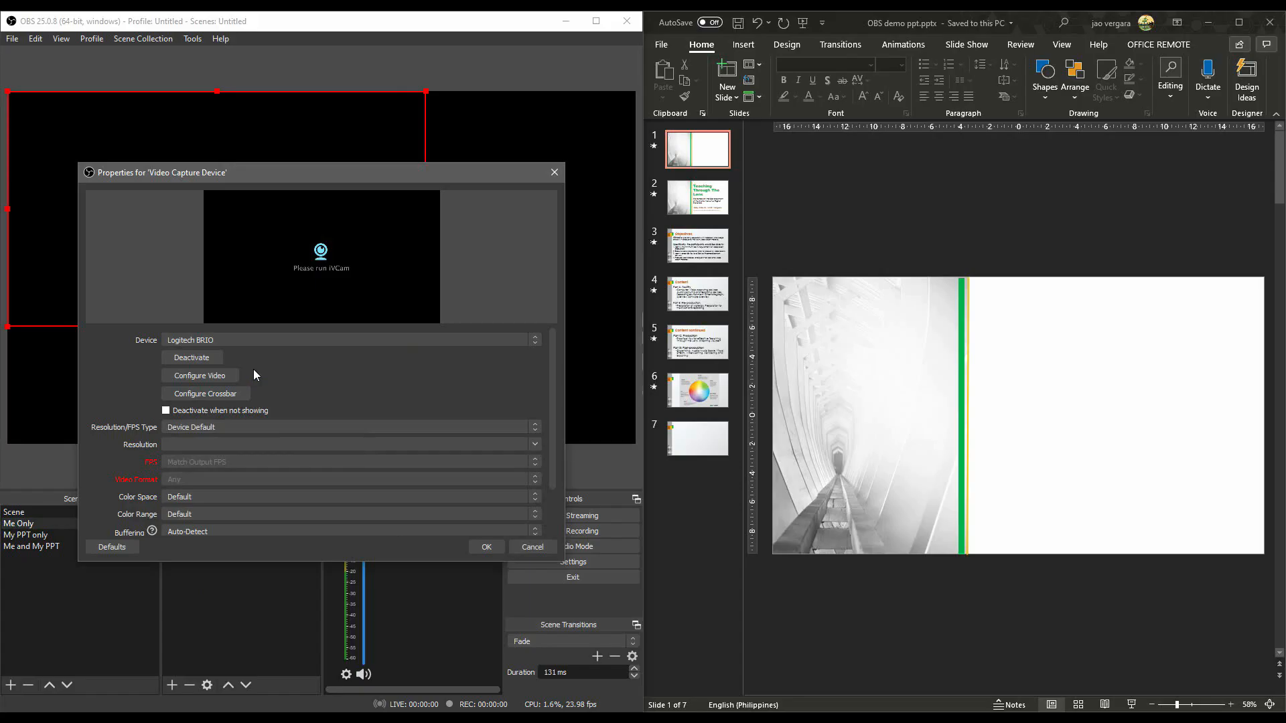
{"action": "left_click_drag", "start_coordinate": [314, 174], "coordinate": [565, 191]}
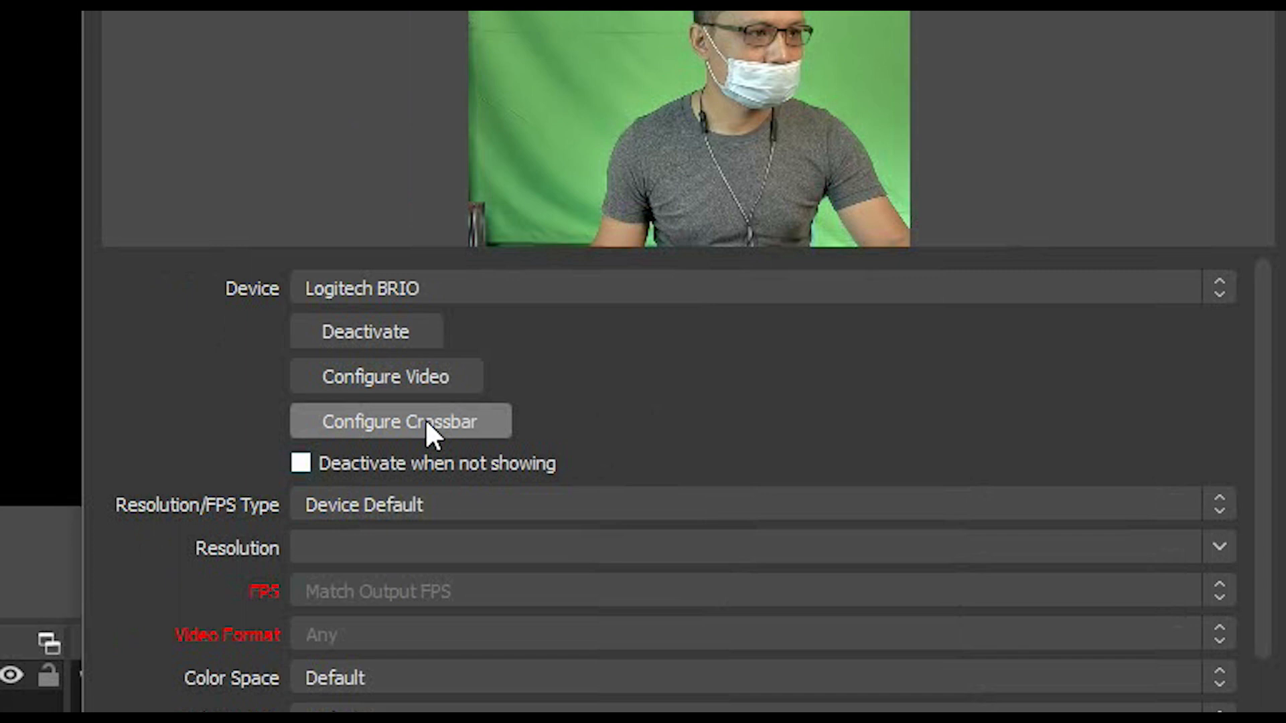
Configure the webcam source with a custom resolution of 1920x1080, colour space 709 and full colour range.
{"action": "left_click", "coordinate": [472, 507]}
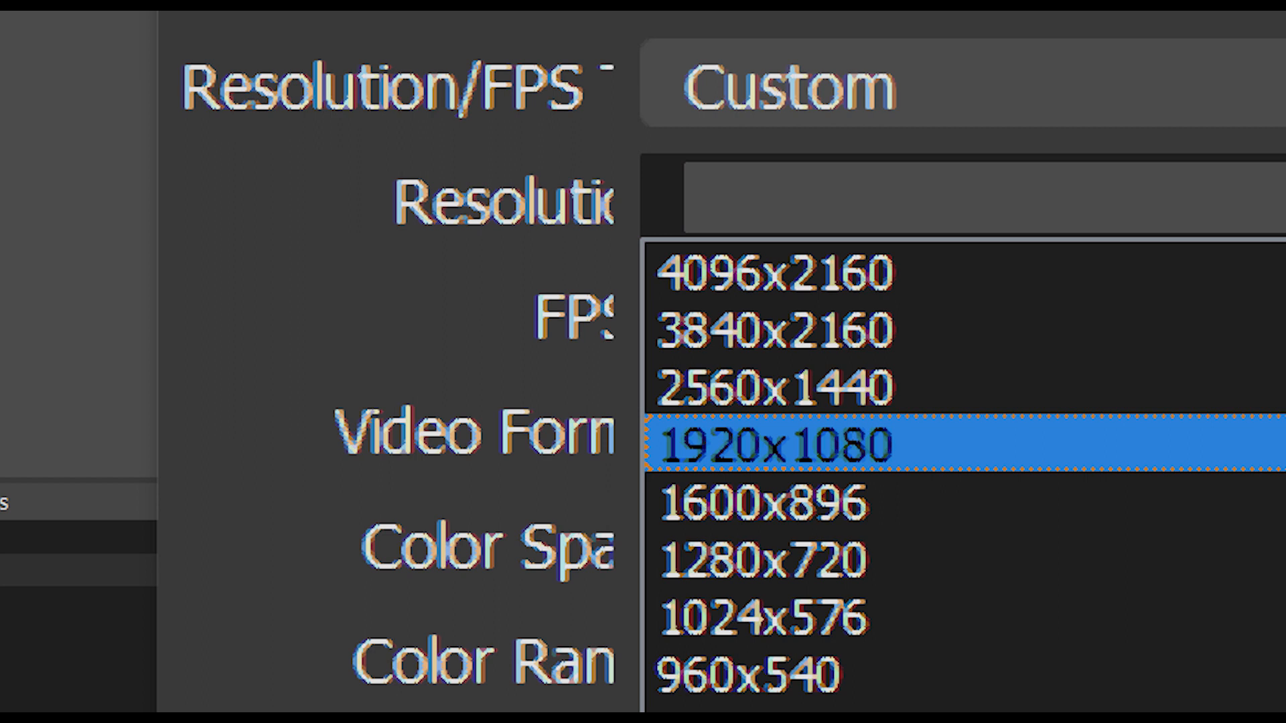
{"action": "left_click", "coordinate": [777, 443]}
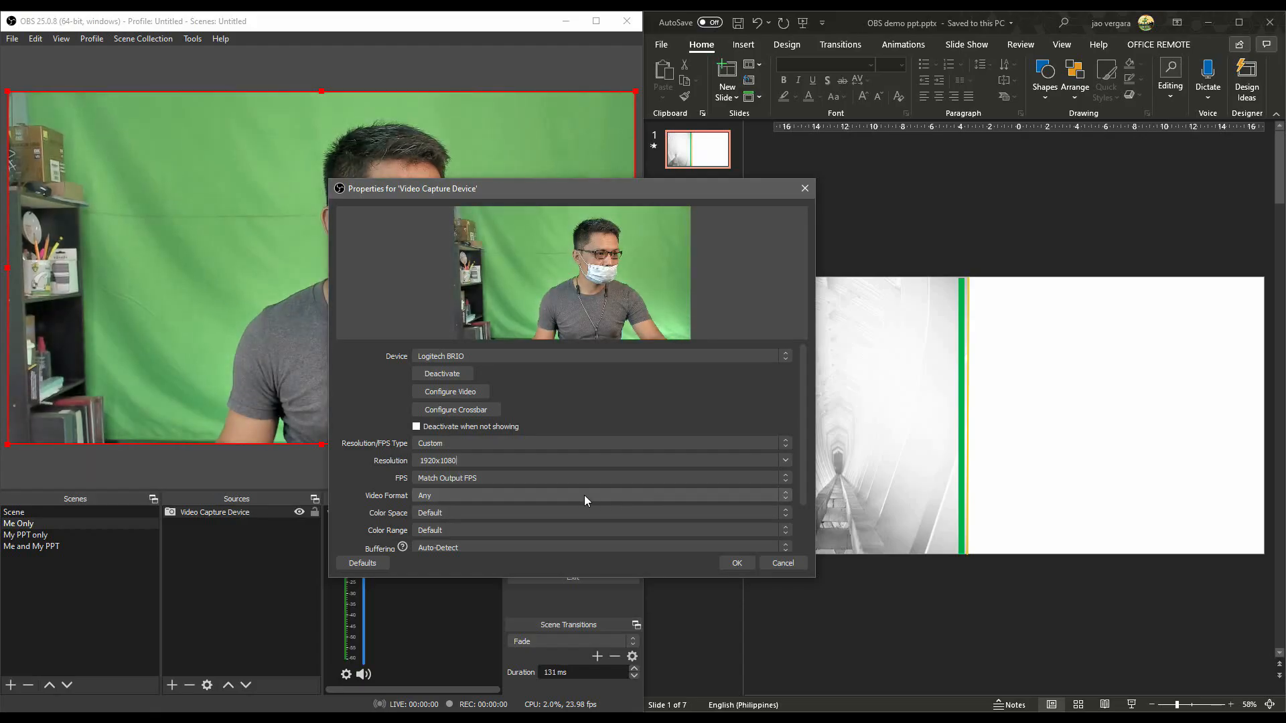
{"action": "left_click", "coordinate": [532, 513]}
{"action": "left_click", "coordinate": [499, 533]}
{"action": "left_click", "coordinate": [480, 530]}
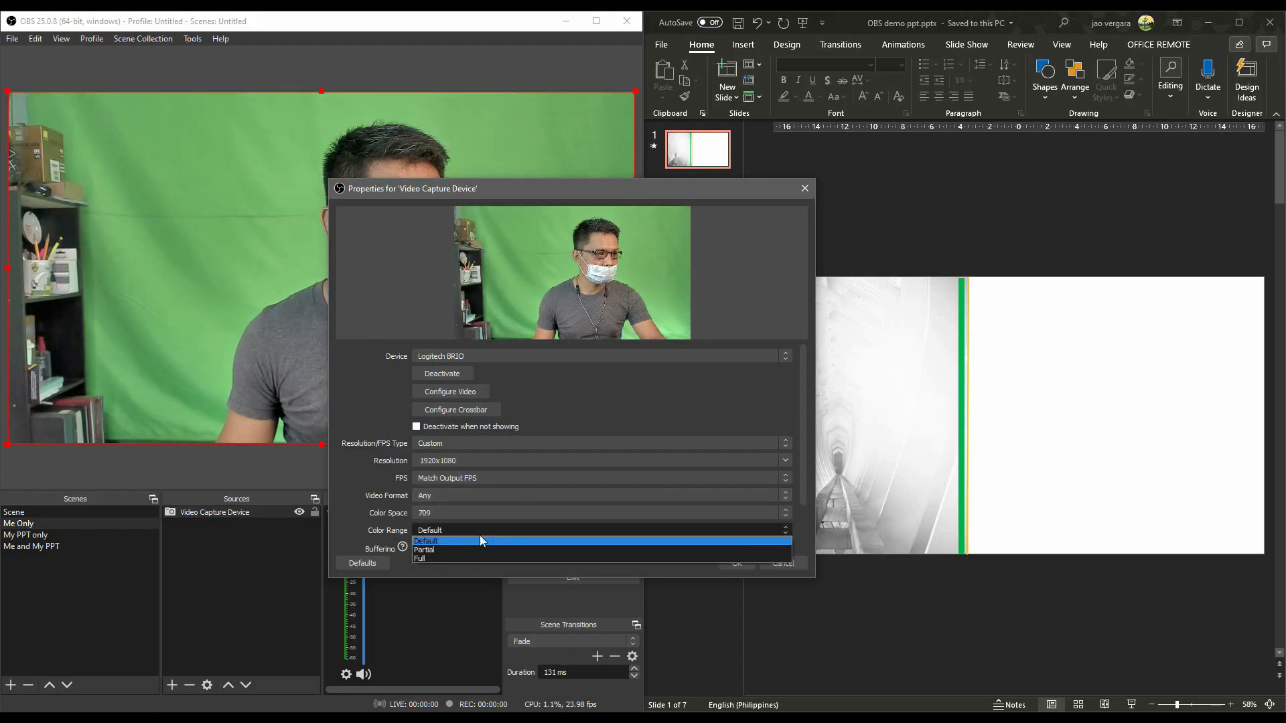
{"action": "left_click", "coordinate": [471, 558]}
{"action": "scroll", "coordinate": [803, 456], "scroll_direction": "down", "scroll_amount": 3}
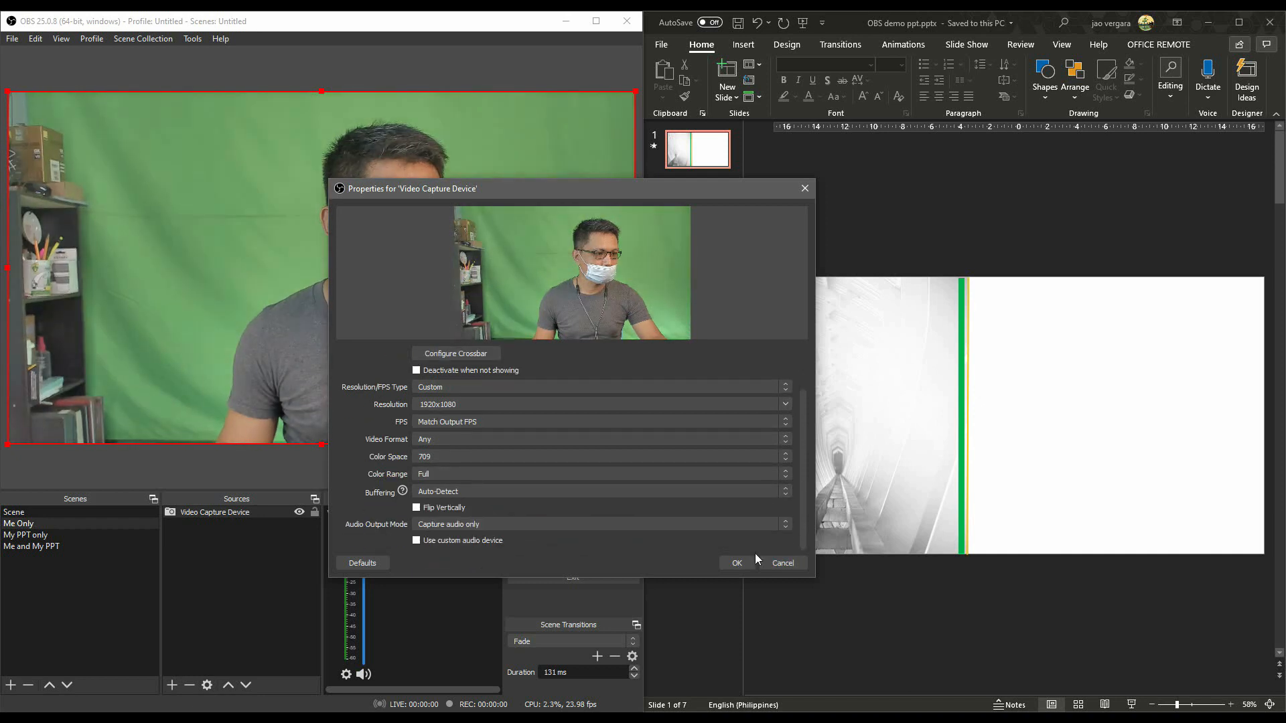
{"action": "left_click", "coordinate": [739, 562]}
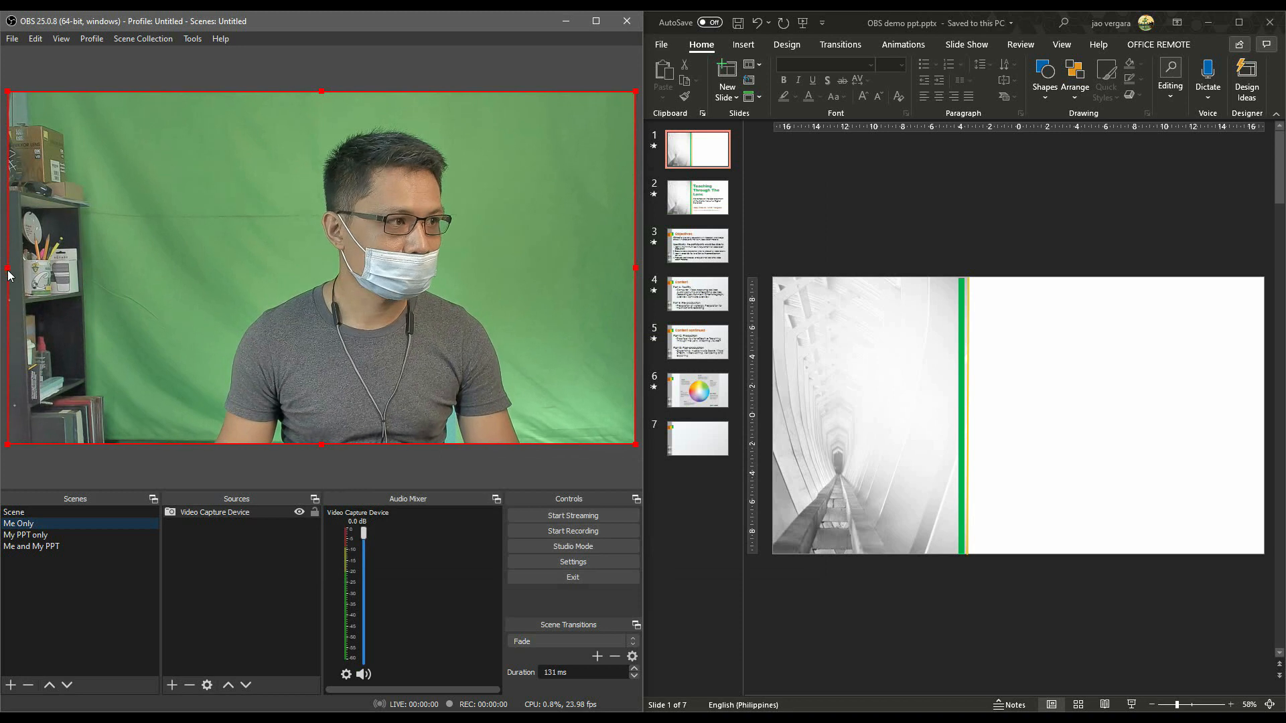
Crop the shelf off the left side of the webcam image and centre the image in the preview canvas.
{"action": "left_click_drag", "start_coordinate": [8, 271], "coordinate": [169, 288]}
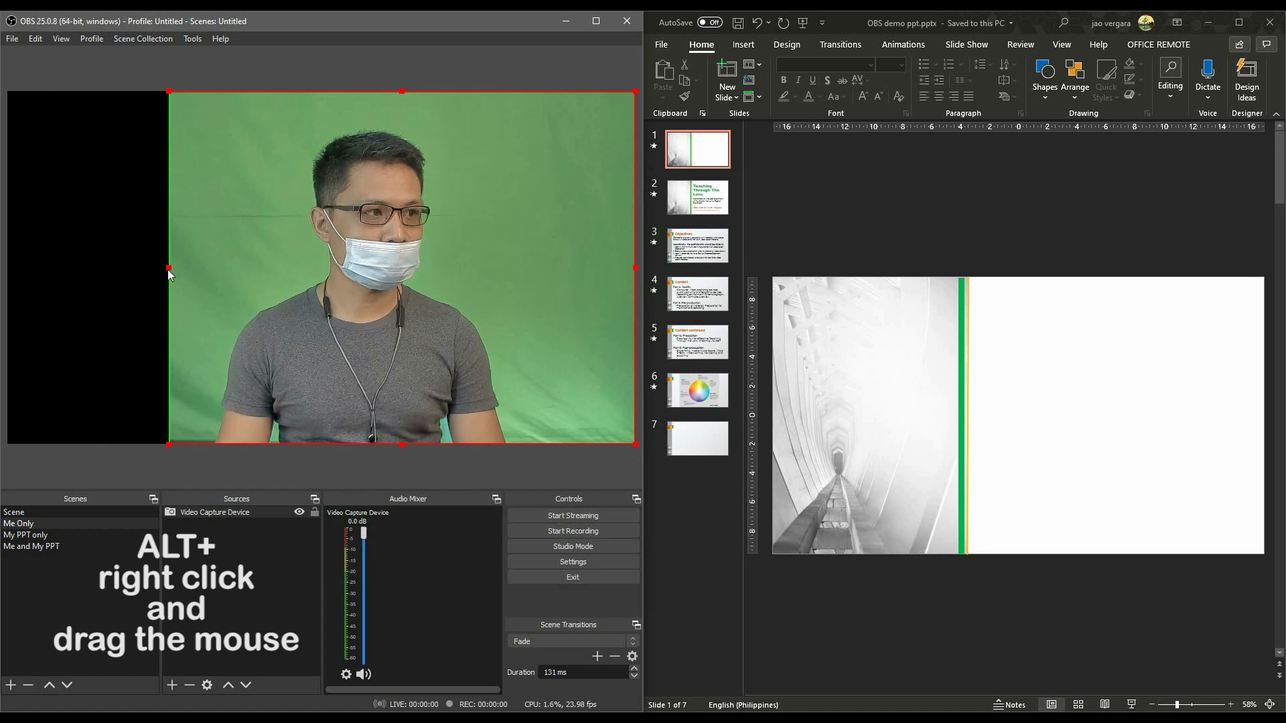
{"action": "left_click_drag", "start_coordinate": [169, 267], "coordinate": [112, 272]}
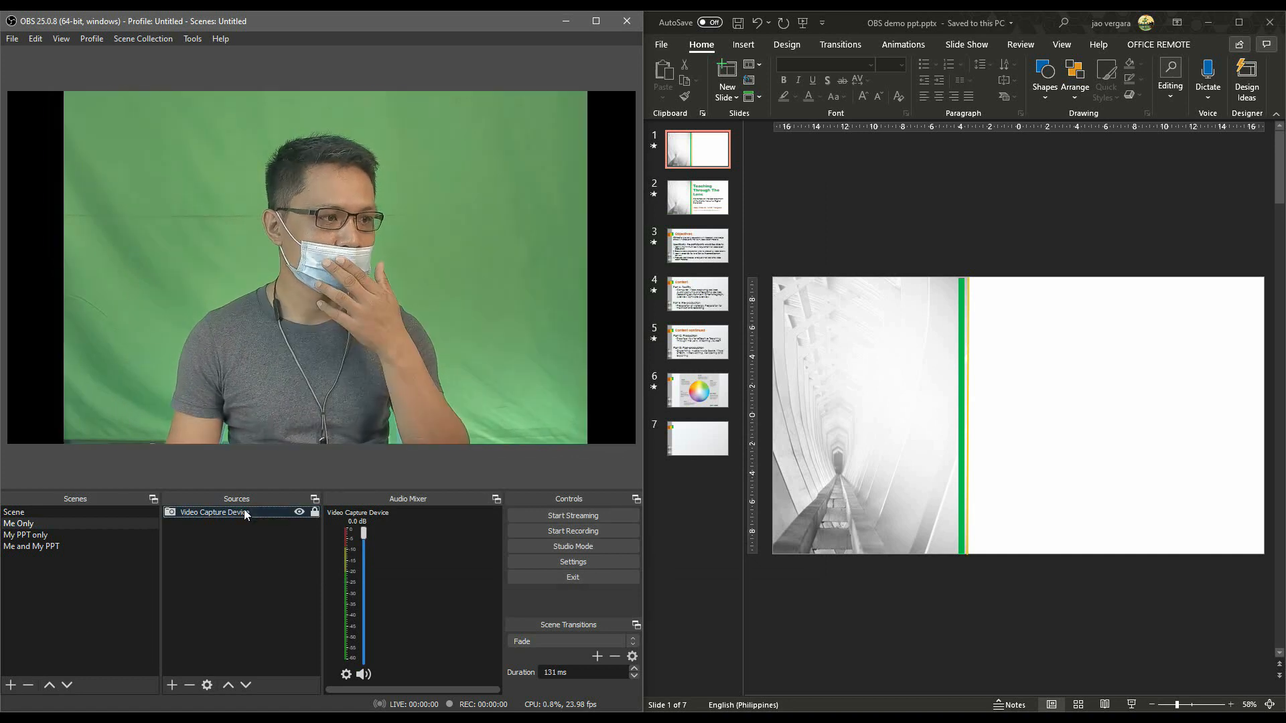
Add a Chroma Key effect filter with green key colour to the Video Capture Device and set its similarity to about 414.
{"action": "right_click", "coordinate": [245, 512]}
{"action": "left_click", "coordinate": [262, 486]}
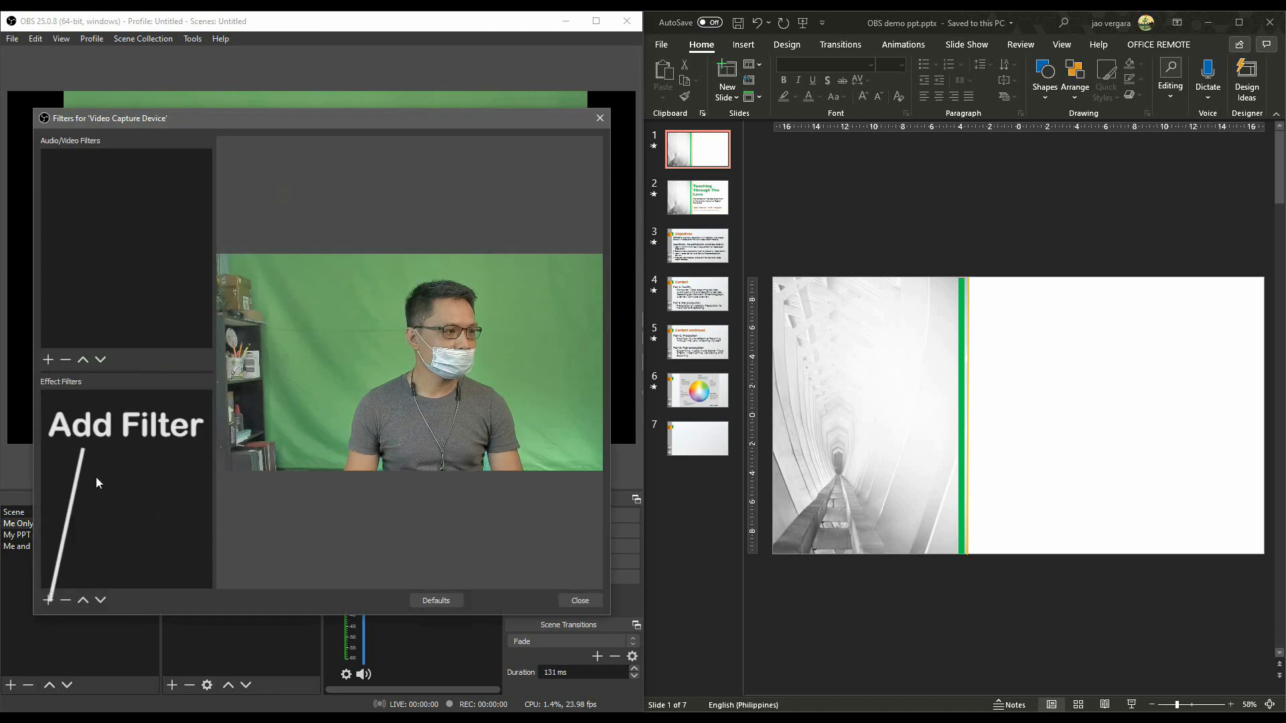
{"action": "left_click", "coordinate": [48, 601]}
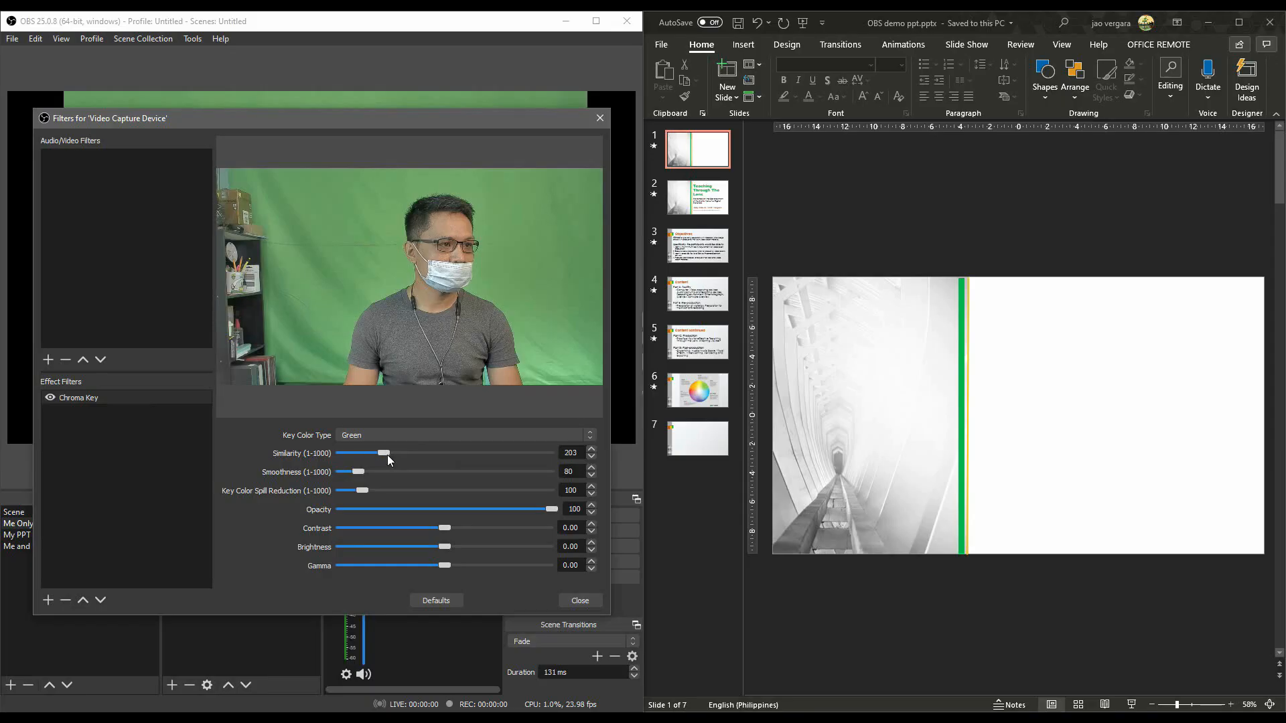
{"action": "left_click_drag", "start_coordinate": [387, 455], "coordinate": [432, 458]}
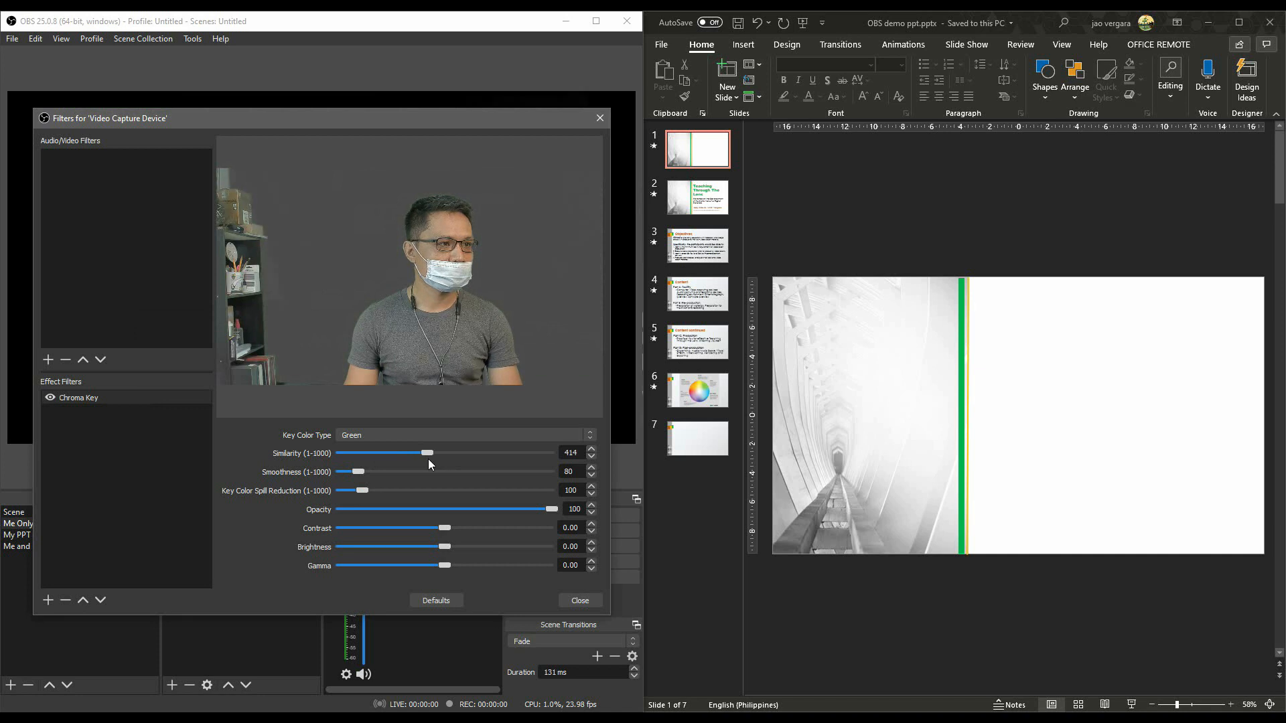
{"action": "left_click_drag", "start_coordinate": [355, 469], "coordinate": [363, 492]}
{"action": "left_click", "coordinate": [582, 600]}
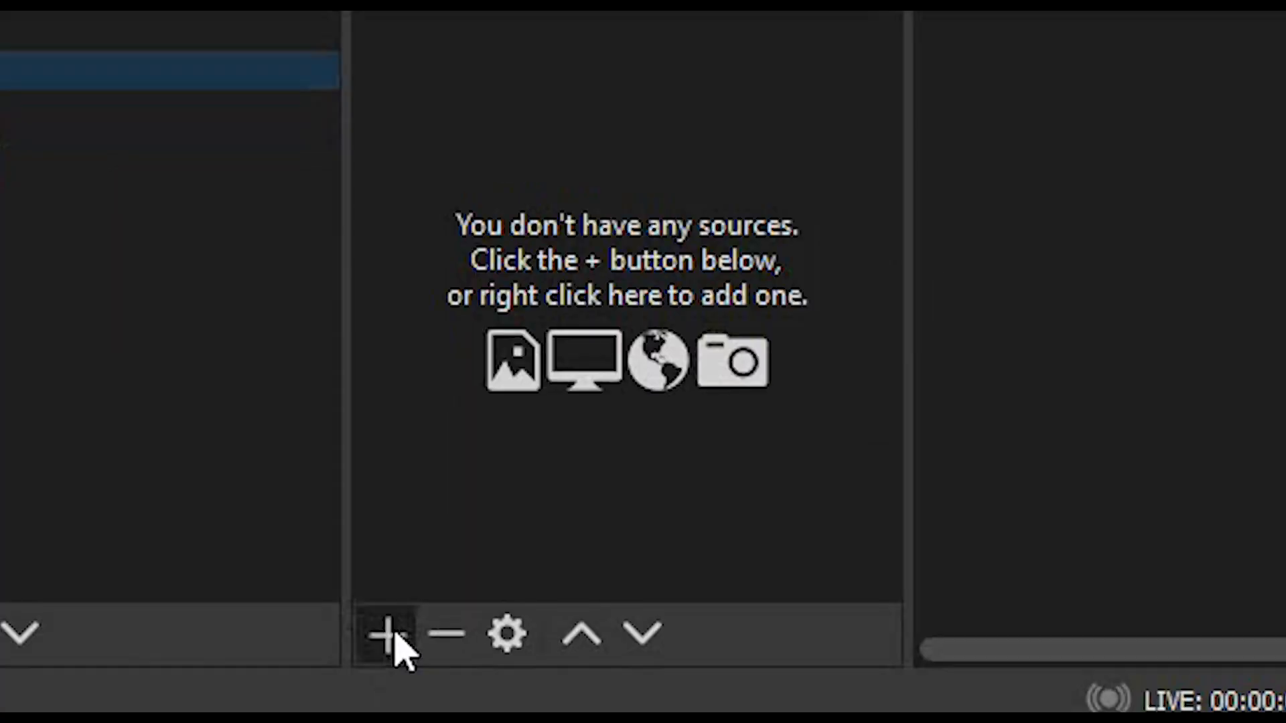
Add an Image source to the Me Only scene using the file artists.jpg.
{"action": "left_click", "coordinate": [386, 636]}
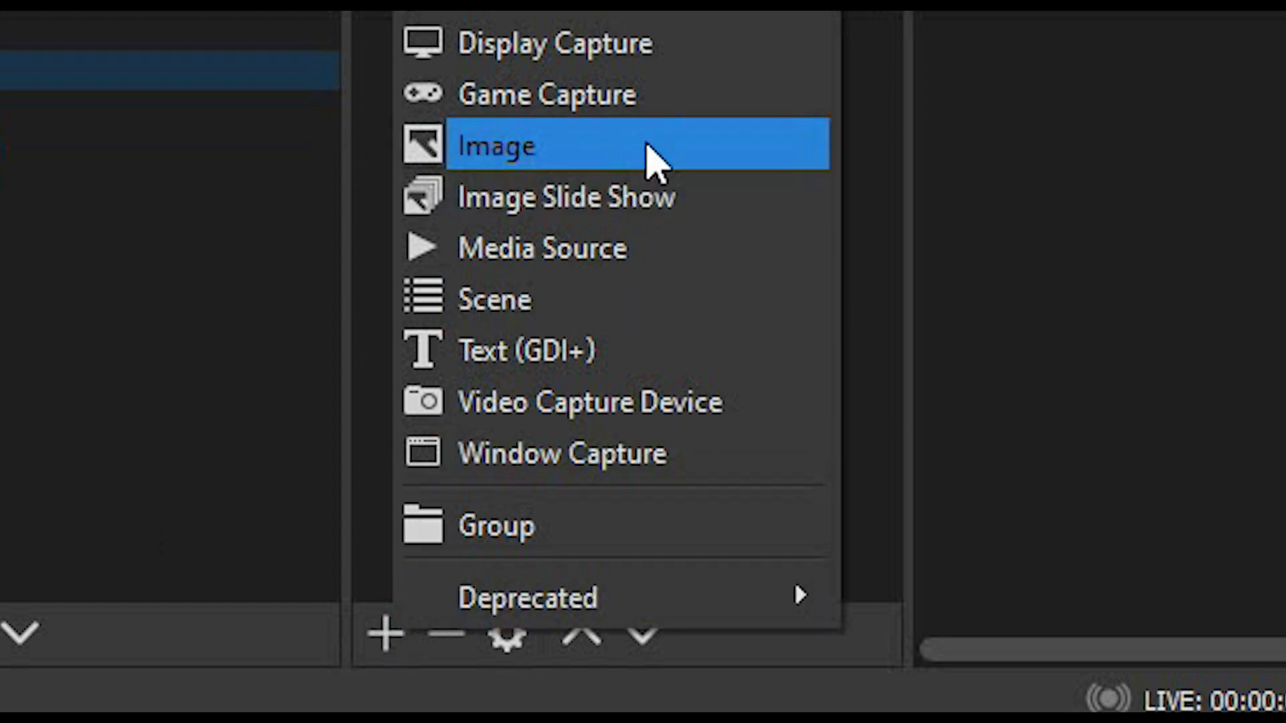
{"action": "left_click", "coordinate": [643, 148]}
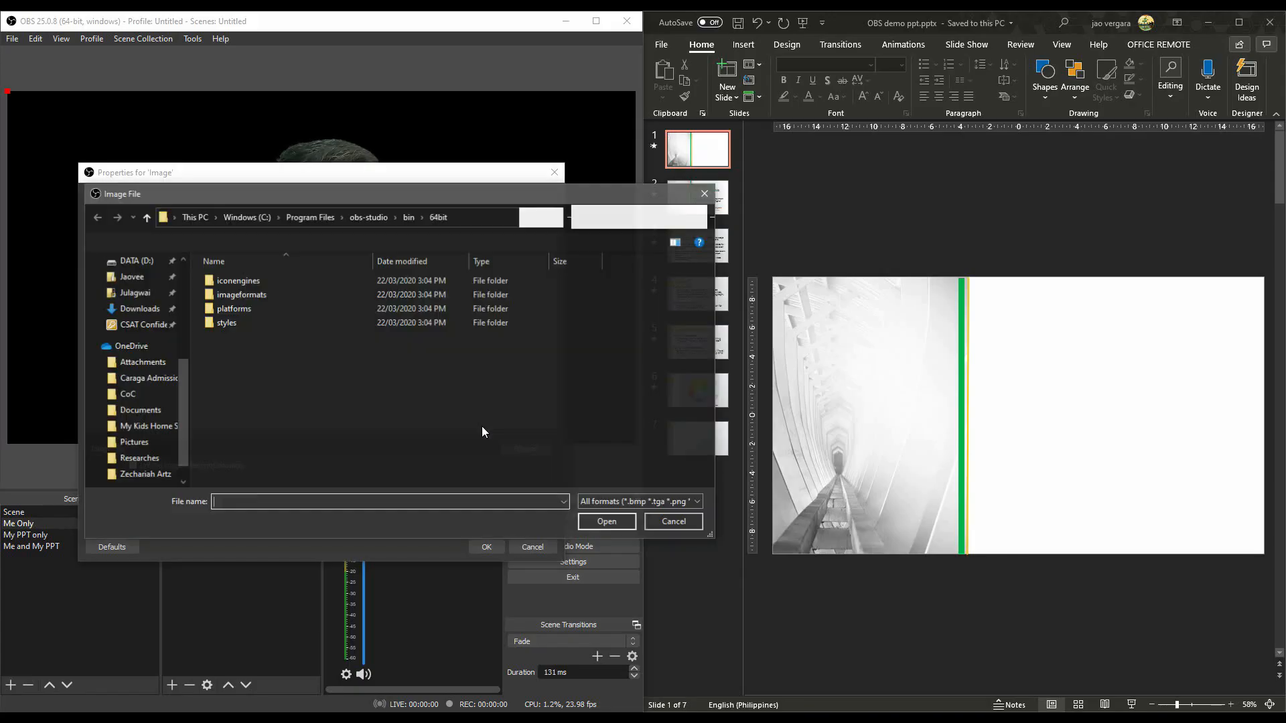
{"action": "scroll", "coordinate": [129, 422], "scroll_direction": "up", "scroll_amount": 5}
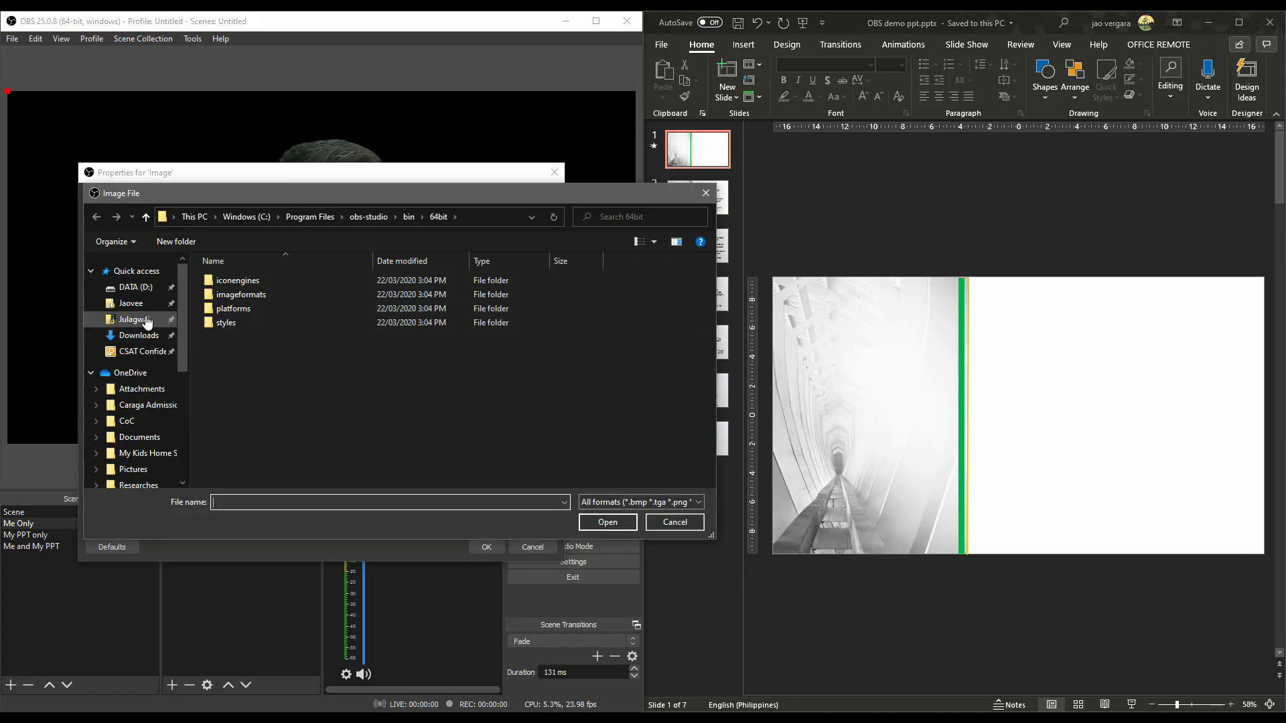
{"action": "left_click", "coordinate": [131, 303]}
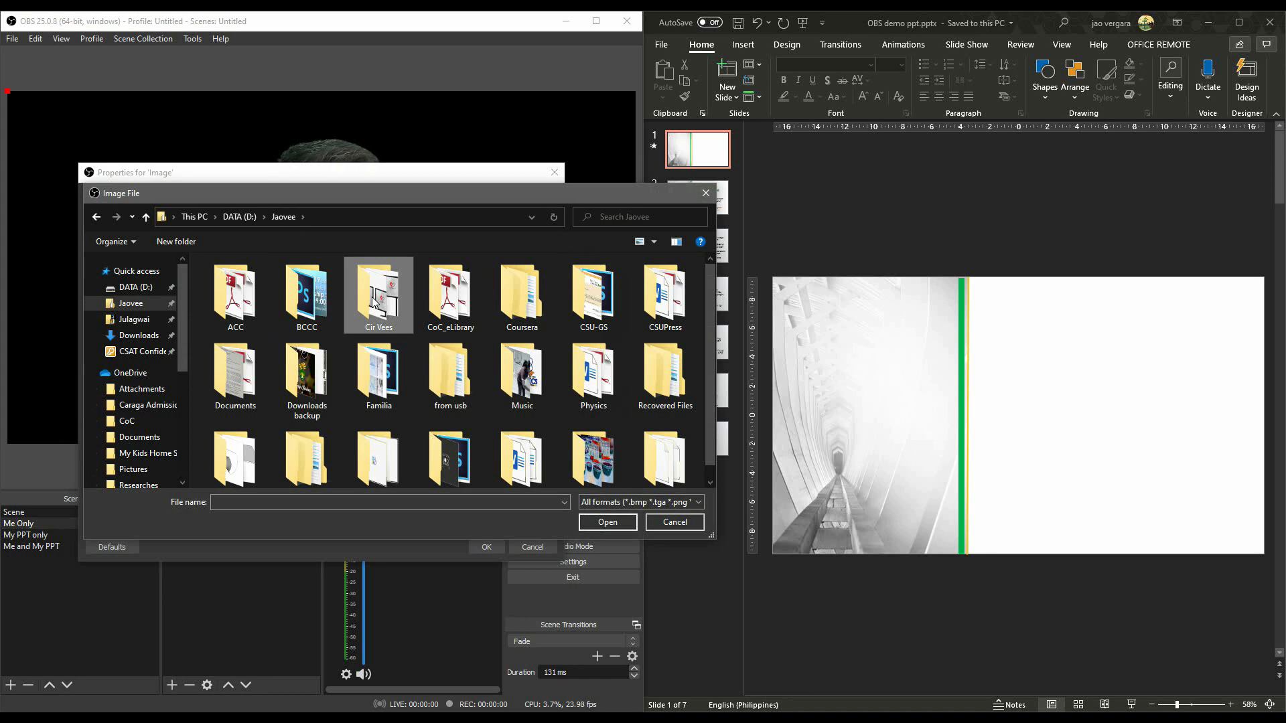
{"action": "double_click", "coordinate": [374, 303]}
{"action": "left_click", "coordinate": [522, 394]}
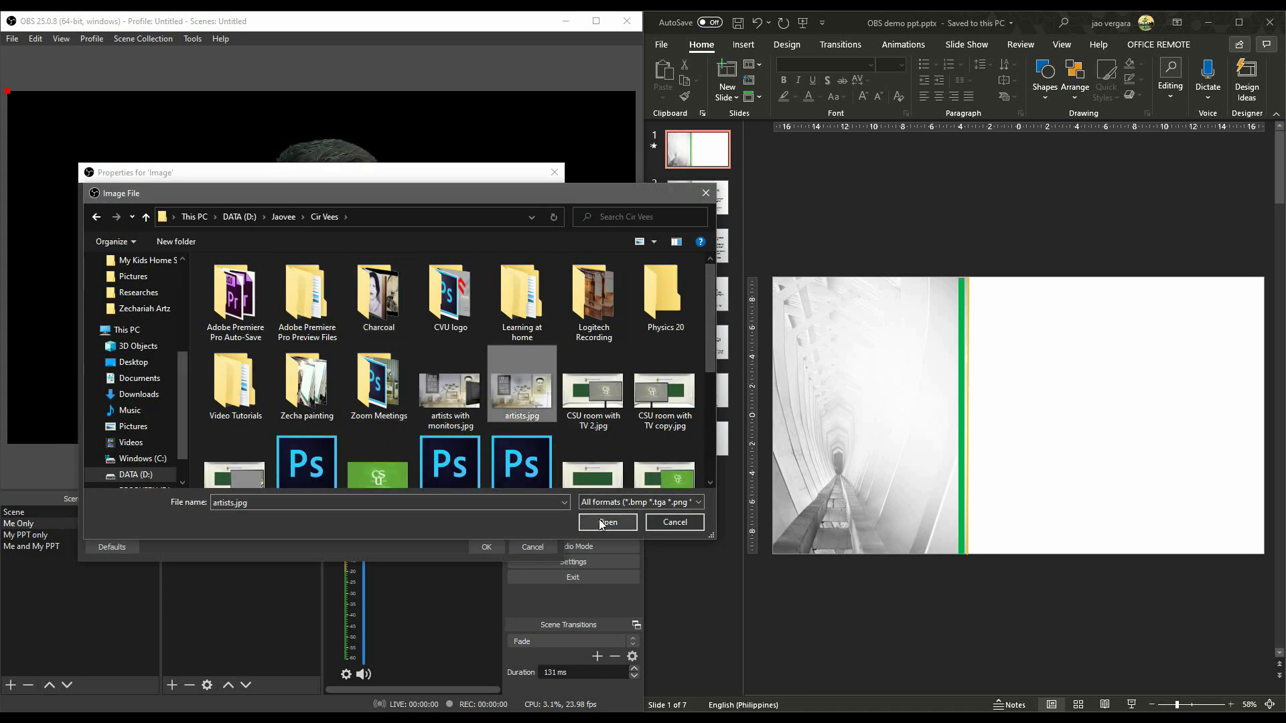
{"action": "left_click", "coordinate": [601, 522]}
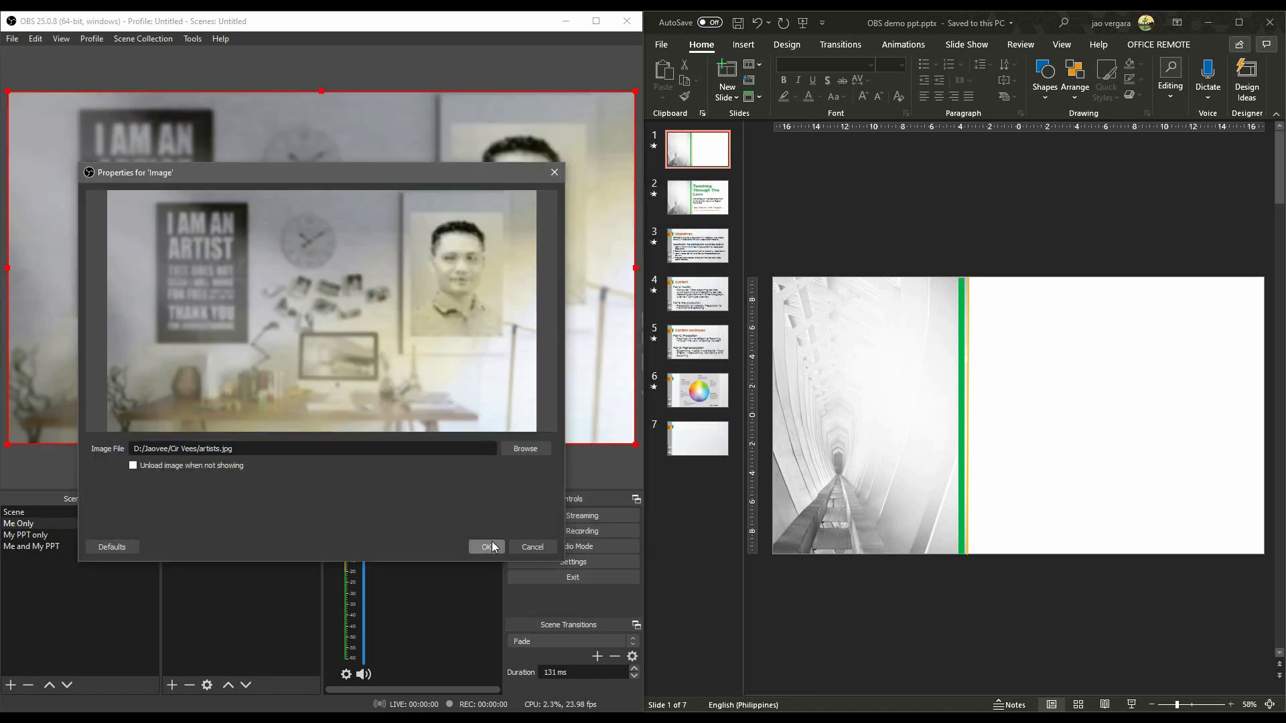
{"action": "left_click", "coordinate": [487, 547]}
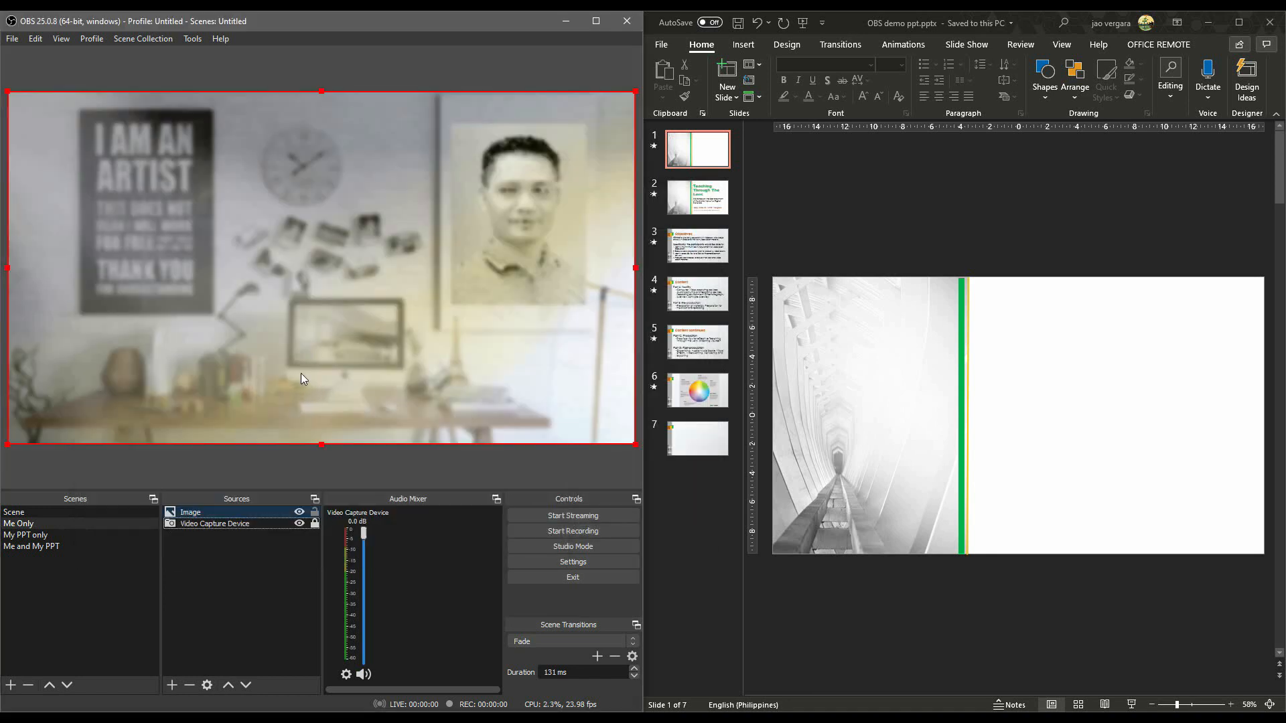
Move the Image source below the Video Capture Device in the source order and lock it.
{"action": "left_click", "coordinate": [234, 526]}
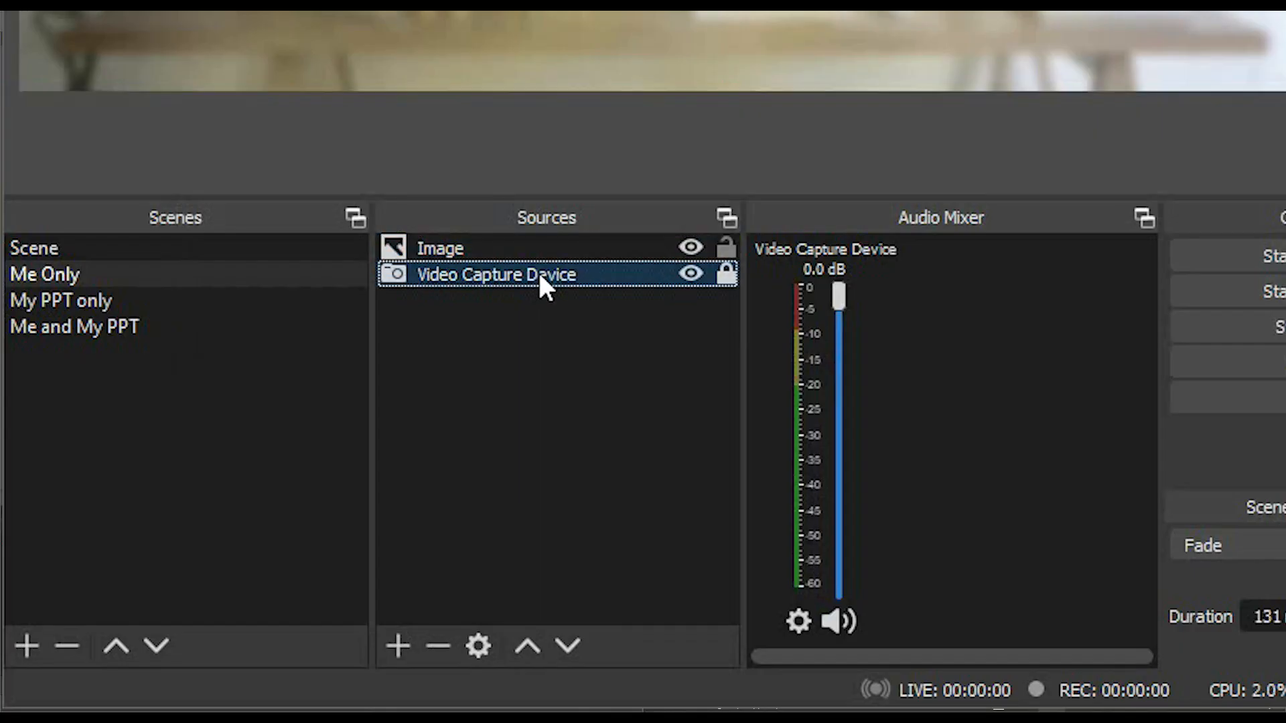
{"action": "left_click", "coordinate": [545, 251]}
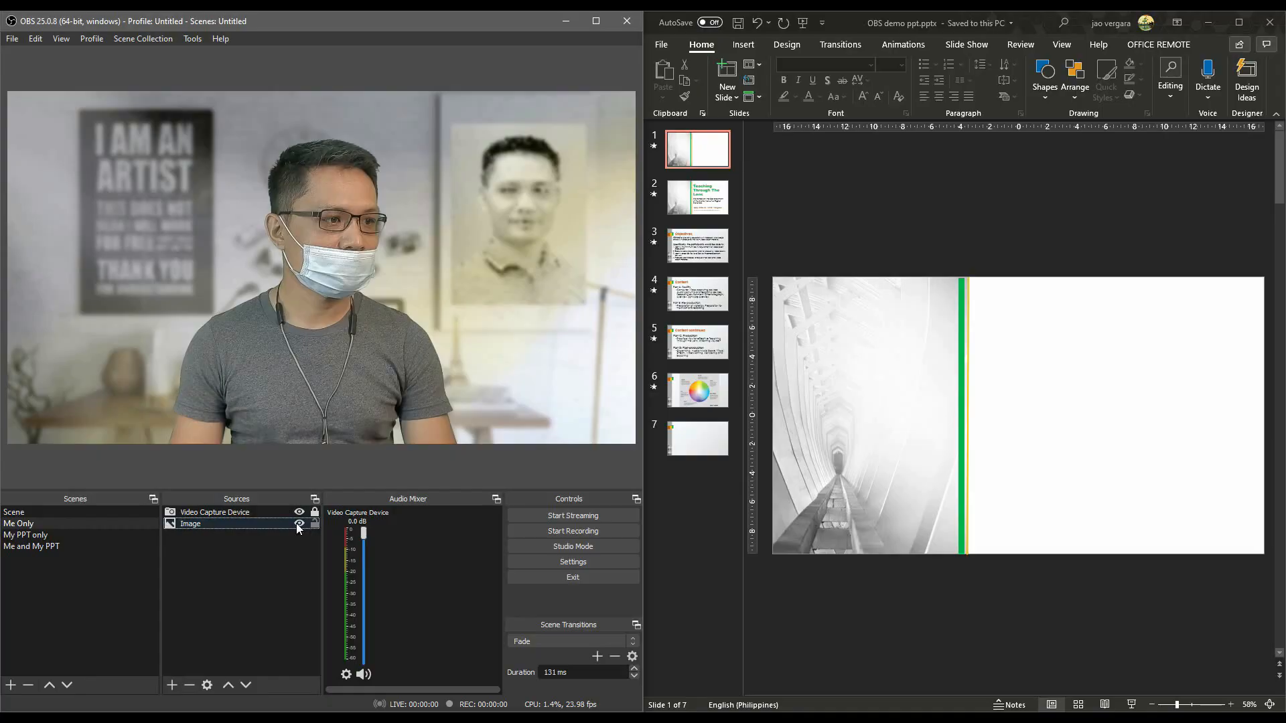
{"action": "left_click_drag", "start_coordinate": [543, 247], "coordinate": [724, 275]}
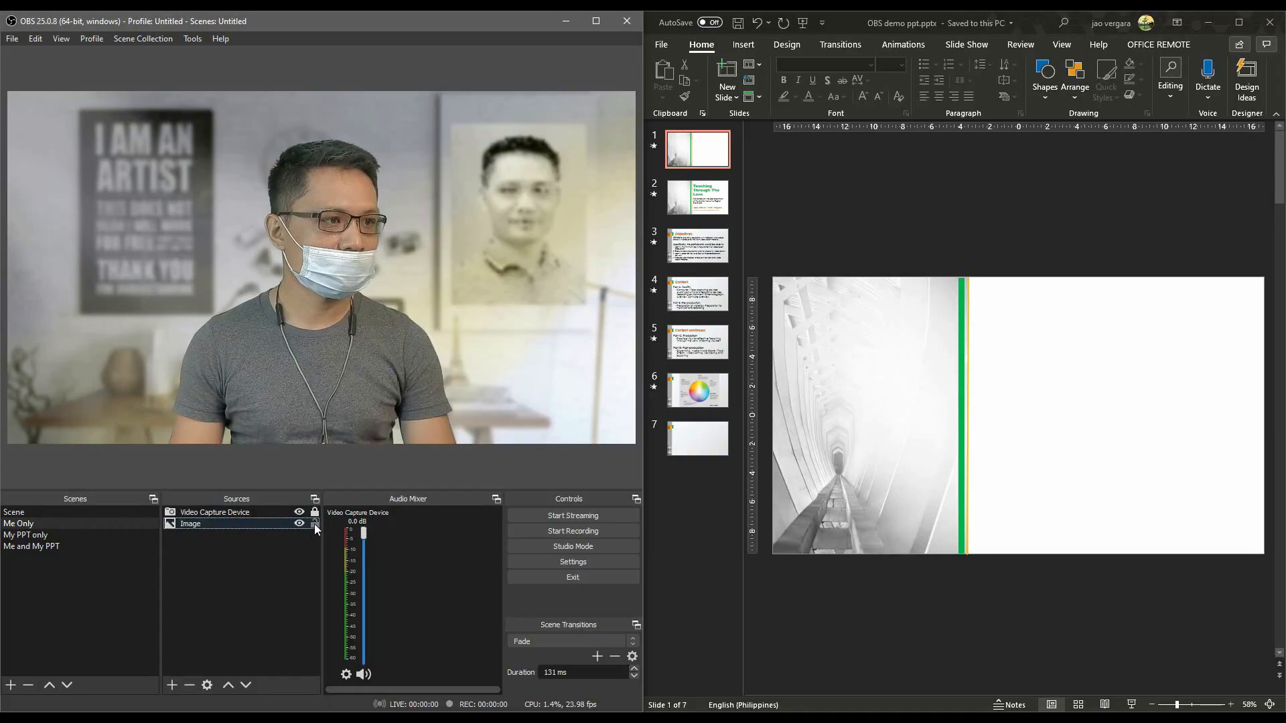
{"action": "left_click", "coordinate": [315, 523]}
{"action": "left_click", "coordinate": [295, 565]}
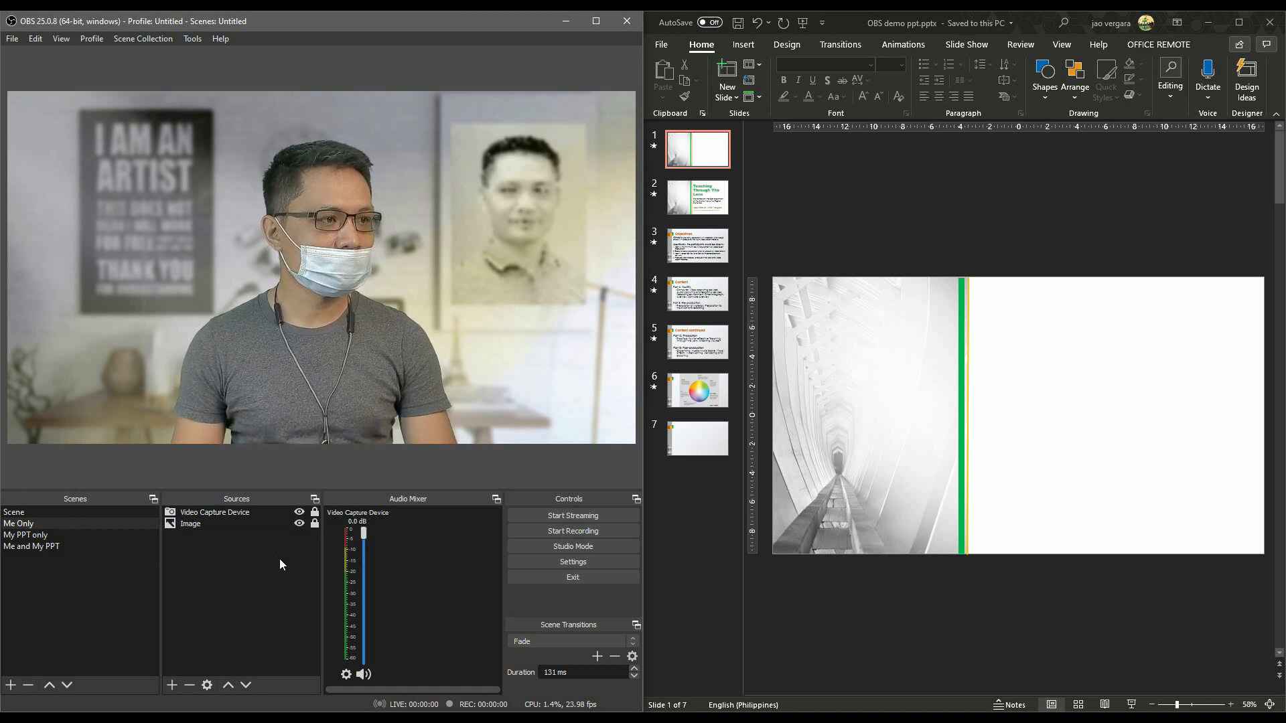
Add a Window Capture source to the My PPT only scene, capturing the OBS demo ppt.pptx PowerPoint window.
{"action": "left_click", "coordinate": [46, 524]}
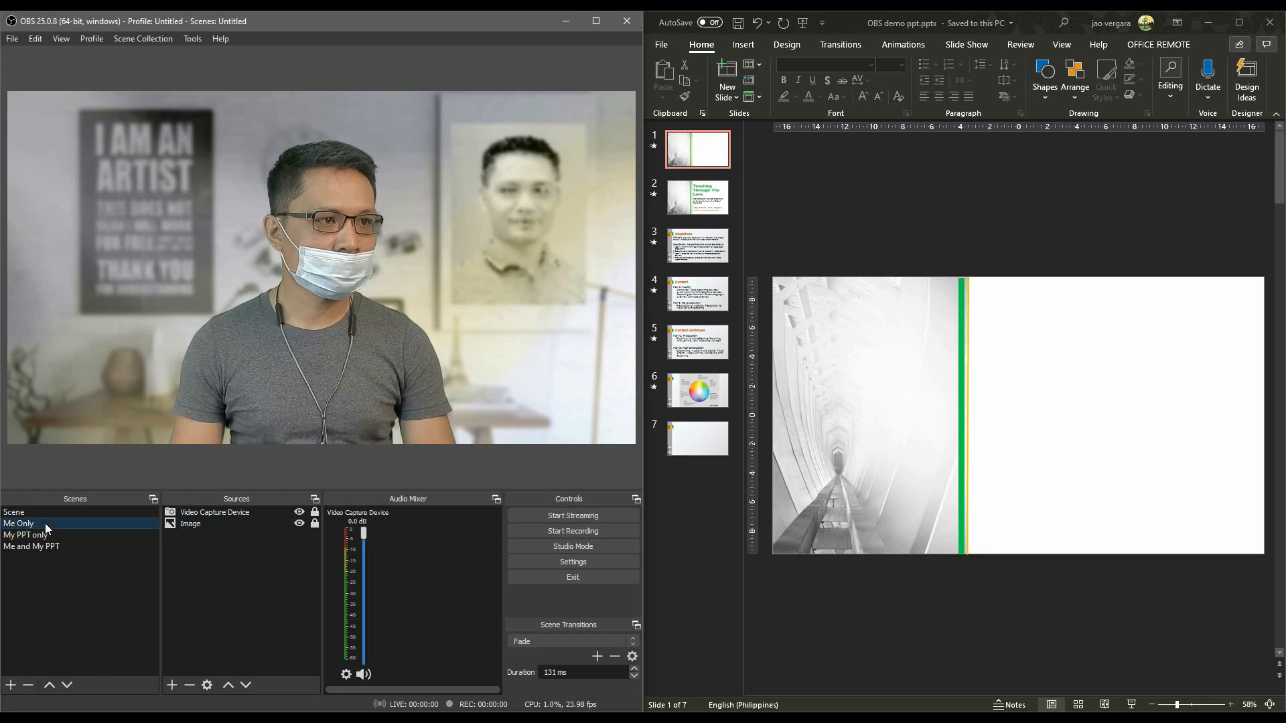
{"action": "left_click", "coordinate": [53, 534]}
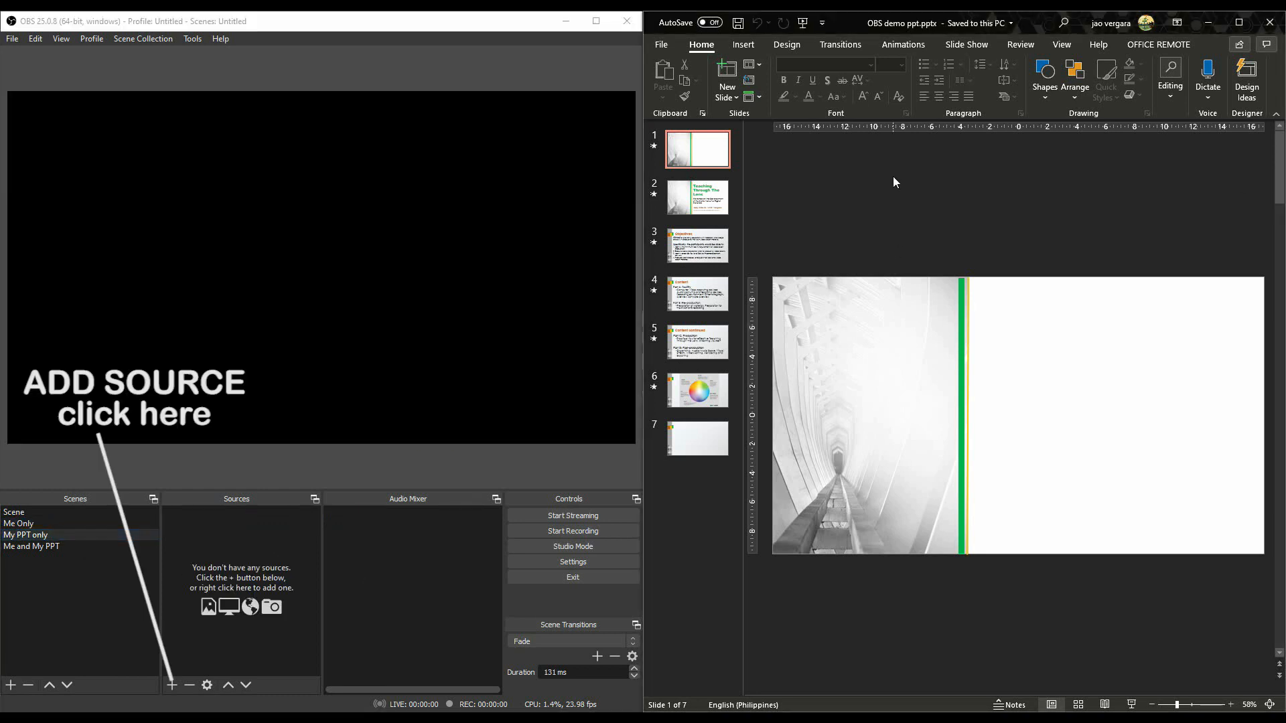
{"action": "left_click", "coordinate": [172, 685]}
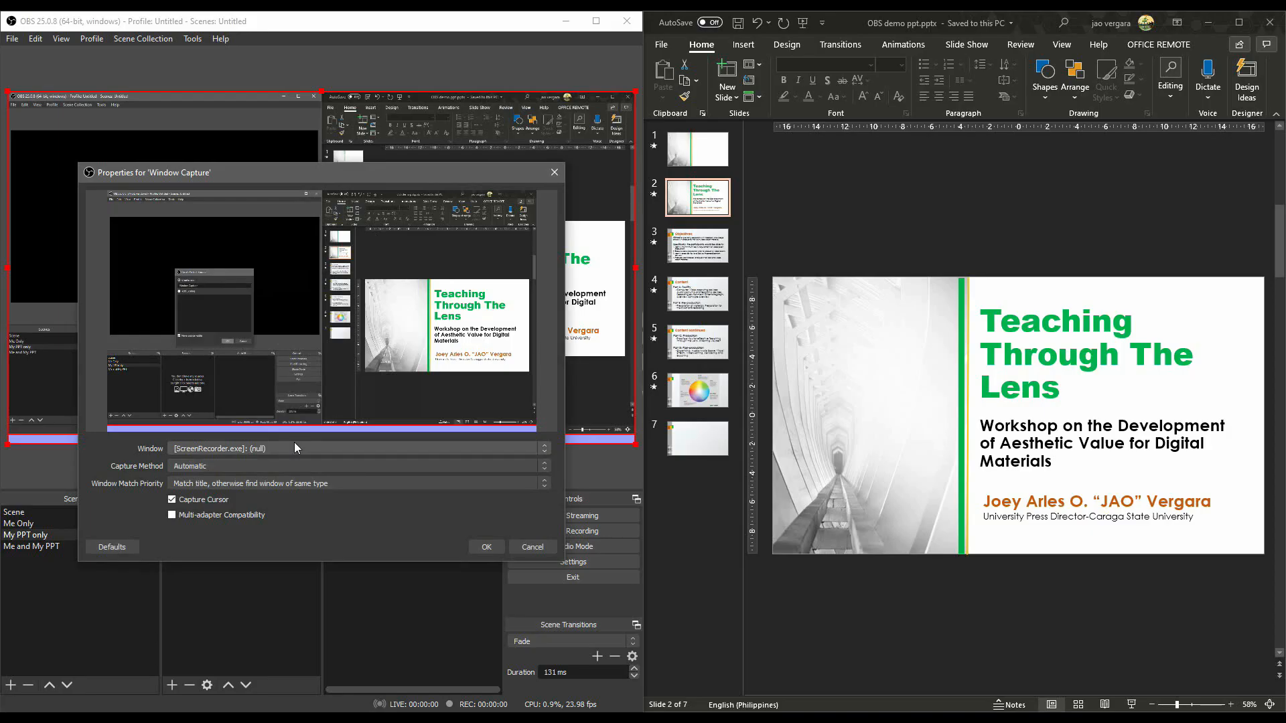
{"action": "left_click", "coordinate": [292, 448]}
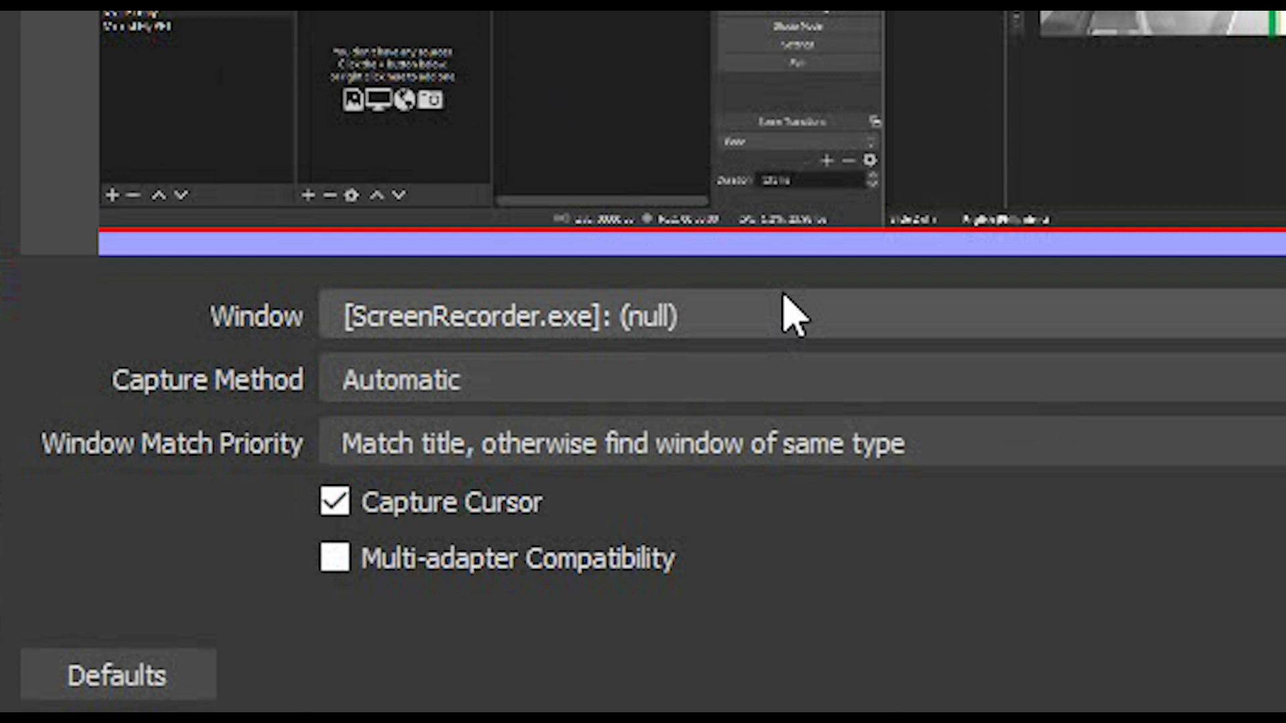
{"action": "left_click", "coordinate": [777, 317]}
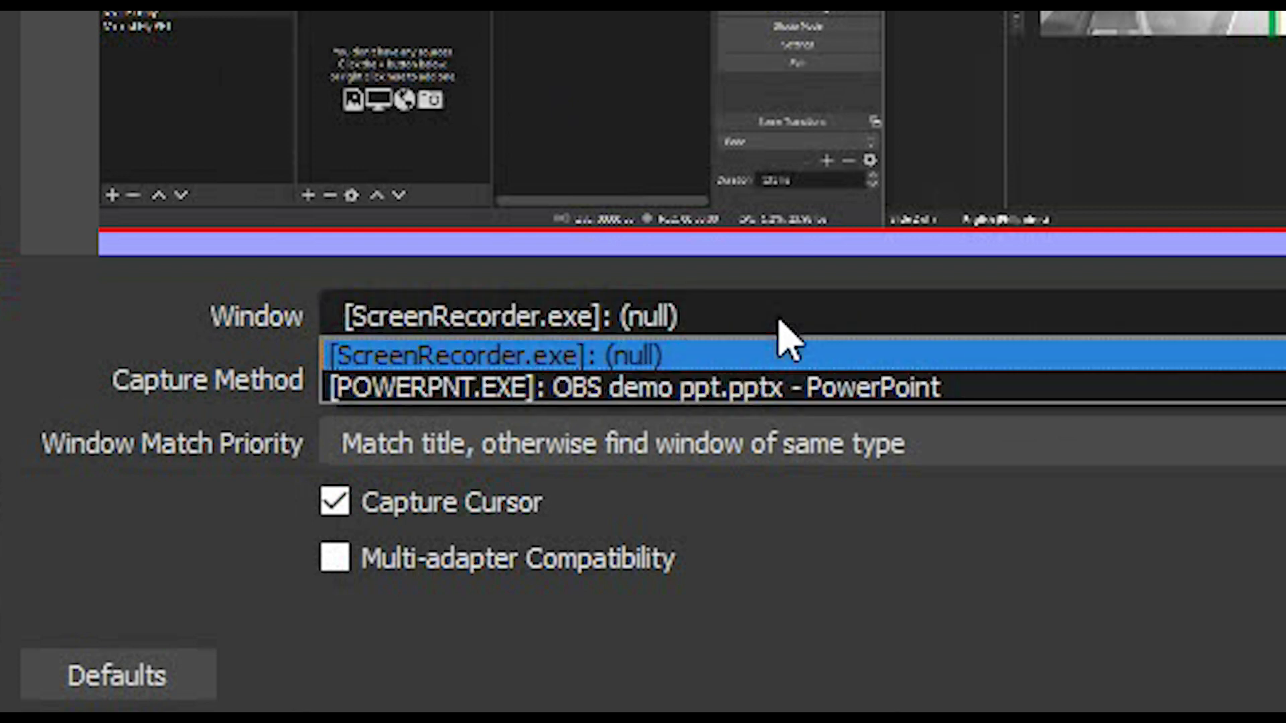
{"action": "left_click", "coordinate": [761, 401]}
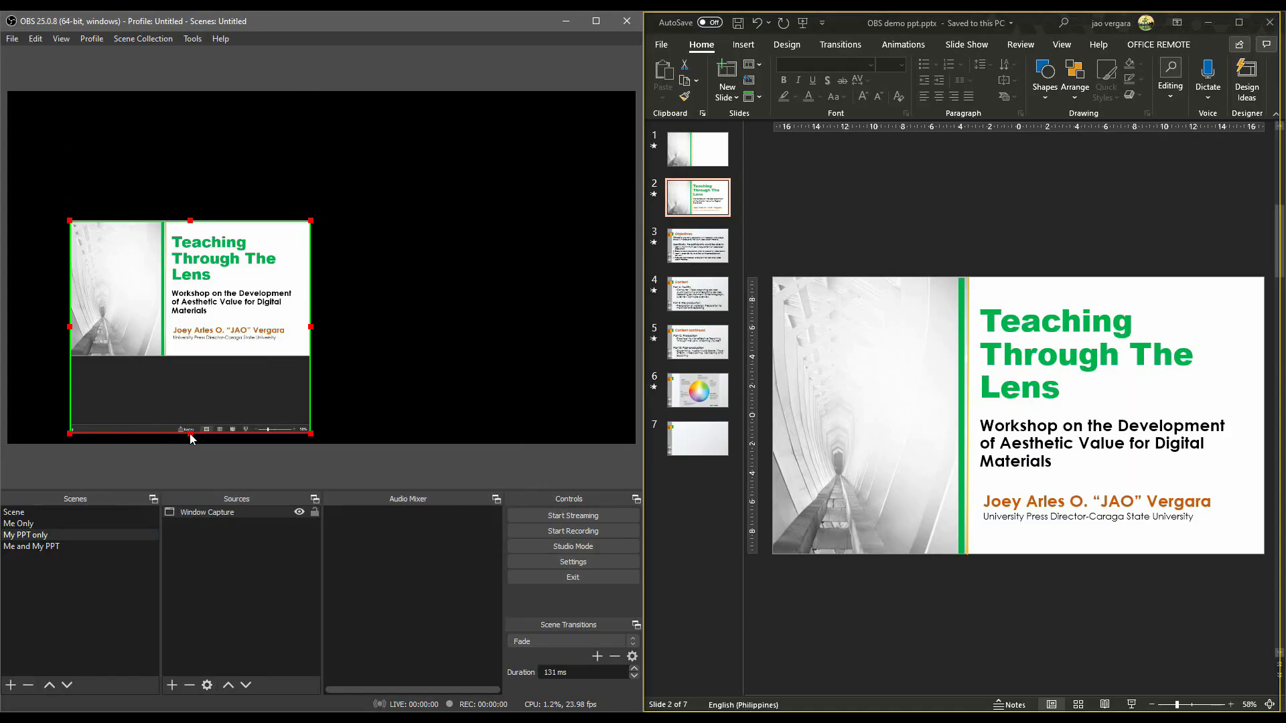
Crop the area below the slide off the Window Capture and enlarge the slide to fill the preview canvas.
{"action": "left_click_drag", "start_coordinate": [191, 436], "coordinate": [194, 358]}
{"action": "left_click_drag", "start_coordinate": [225, 278], "coordinate": [173, 171]}
{"action": "left_click_drag", "start_coordinate": [332, 276], "coordinate": [635, 447]}
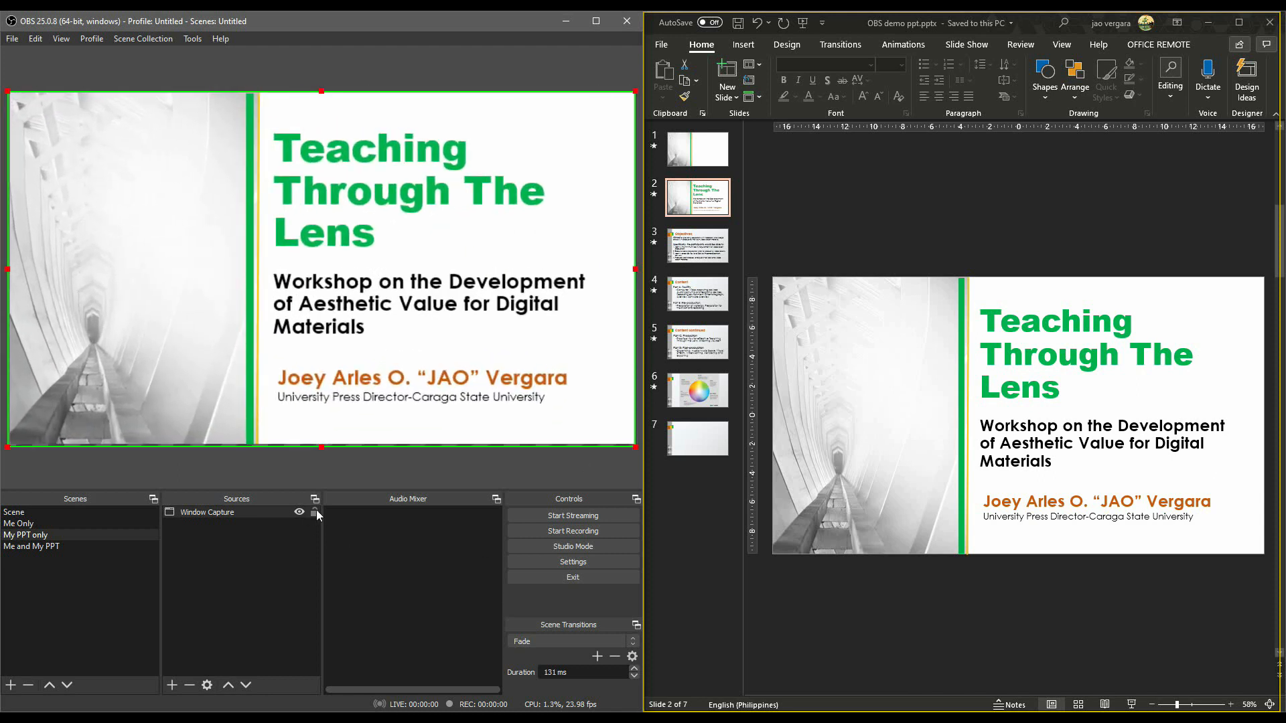
Add the My PPT only scene and a Video Capture Device above it as sources of the Me and My PPT scene.
{"action": "left_click", "coordinate": [22, 524]}
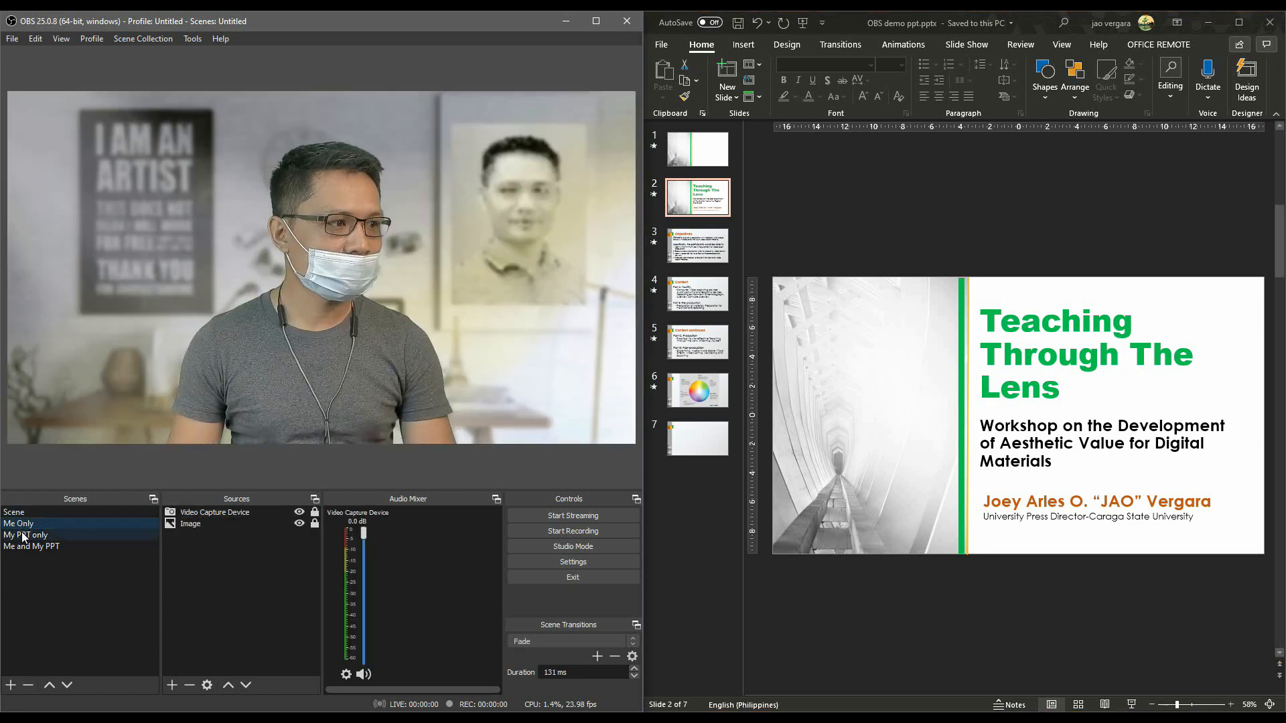
{"action": "left_click", "coordinate": [24, 536]}
{"action": "left_click", "coordinate": [23, 546]}
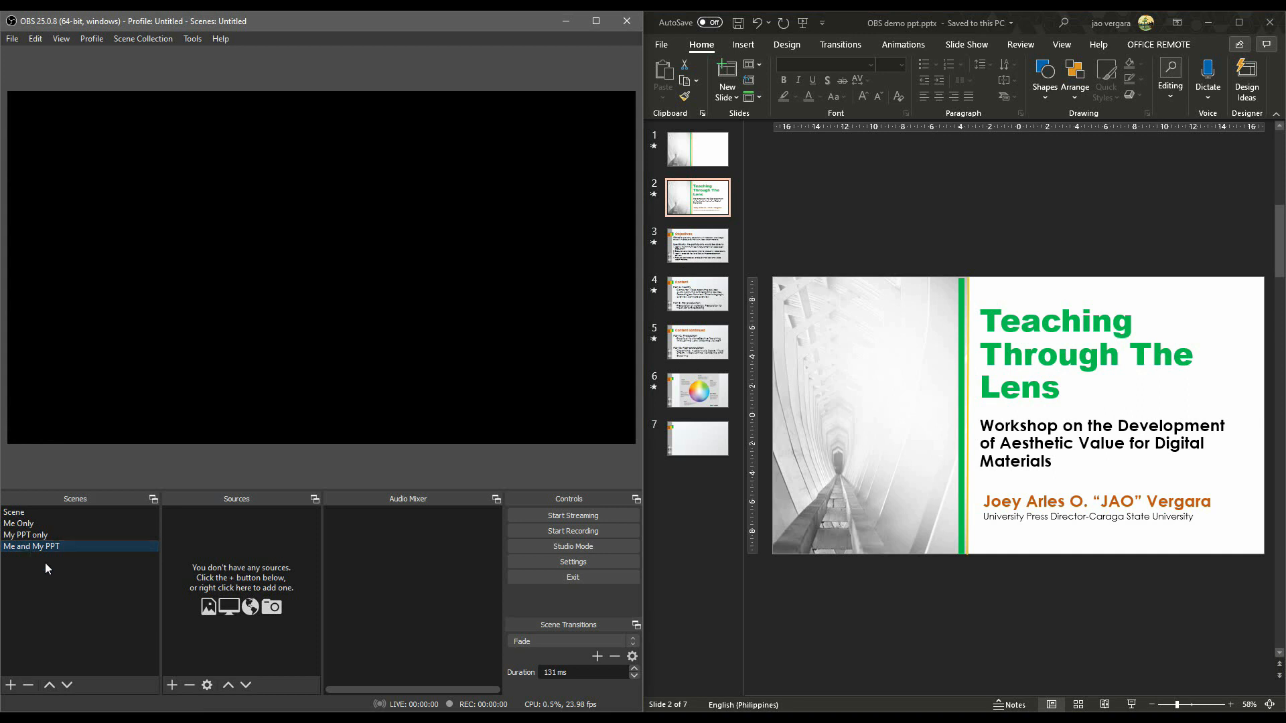
{"action": "left_click", "coordinate": [171, 685]}
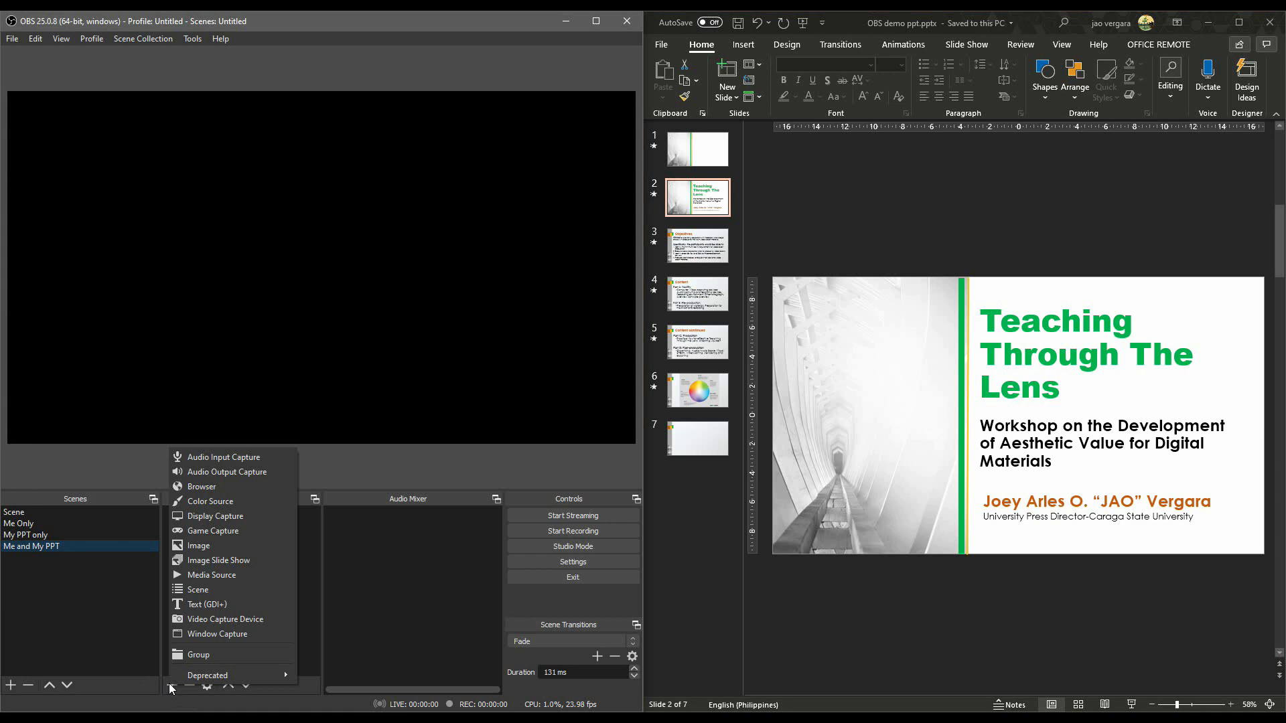
{"action": "left_click", "coordinate": [195, 590]}
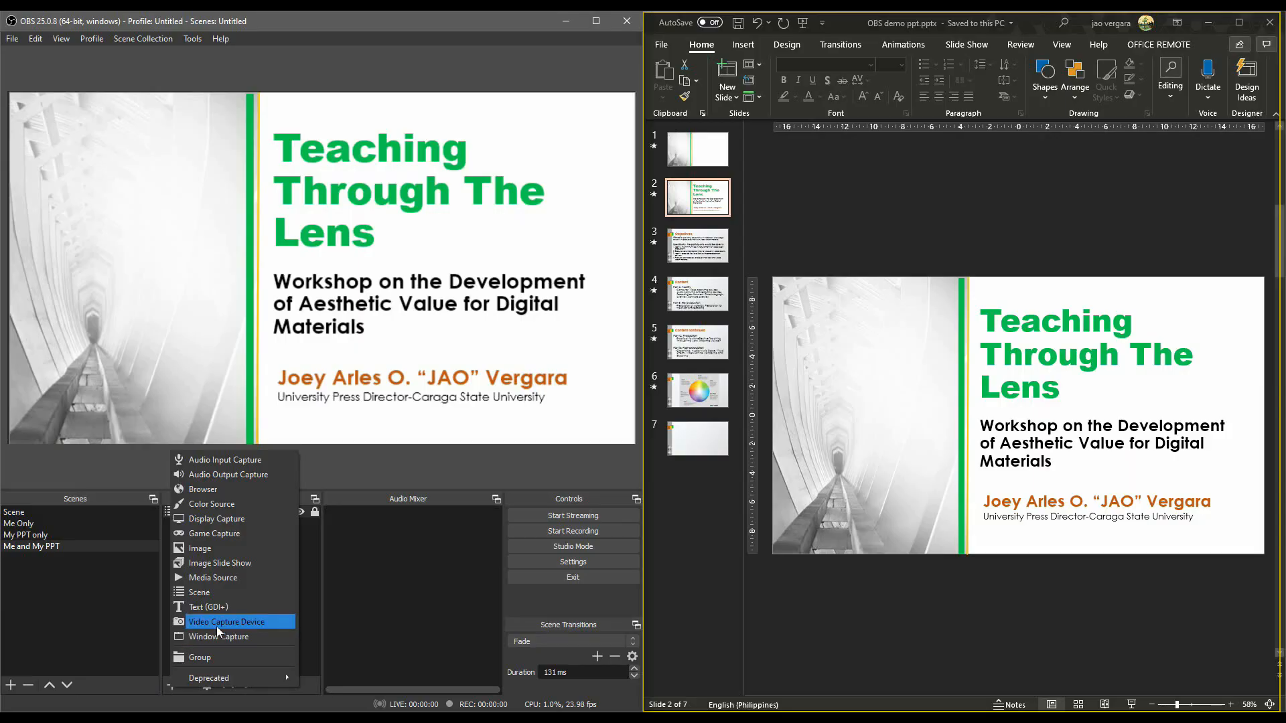
{"action": "left_click", "coordinate": [570, 663]}
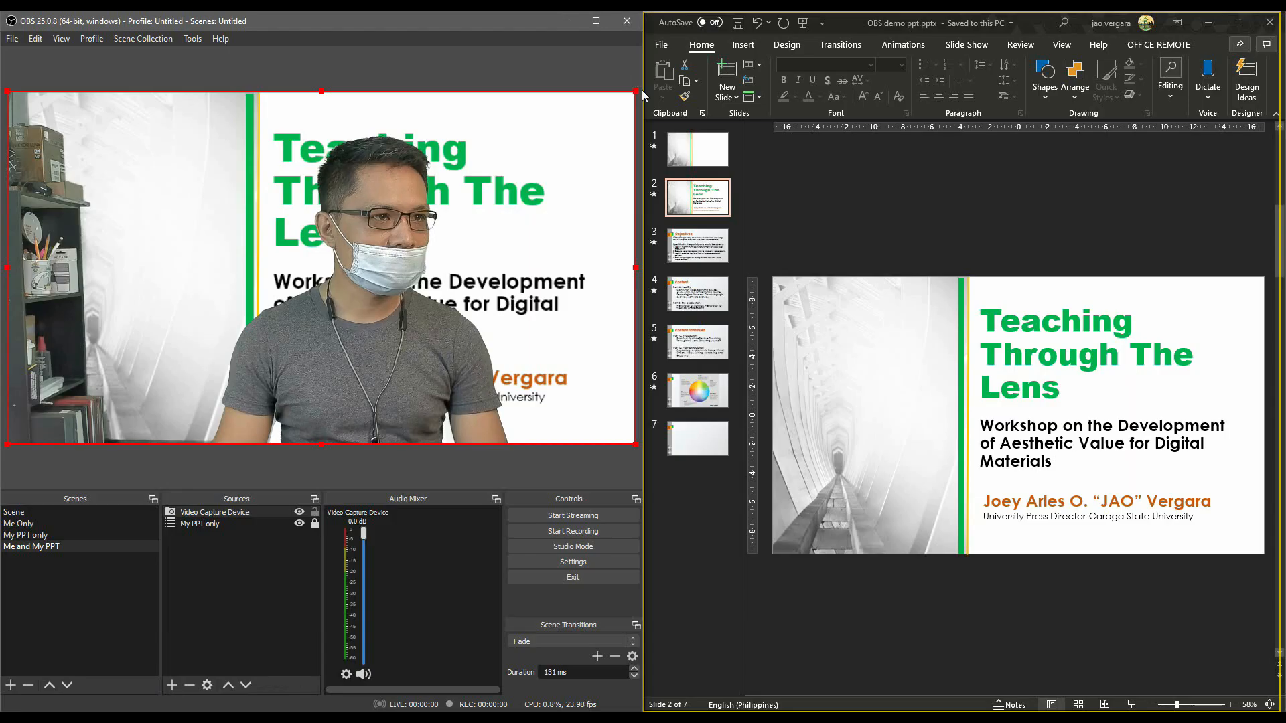
Shrink the webcam image over the slide, crop the shelf off its left side and place it in the canvas's lower-left corner.
{"action": "left_click_drag", "start_coordinate": [635, 93], "coordinate": [292, 245]}
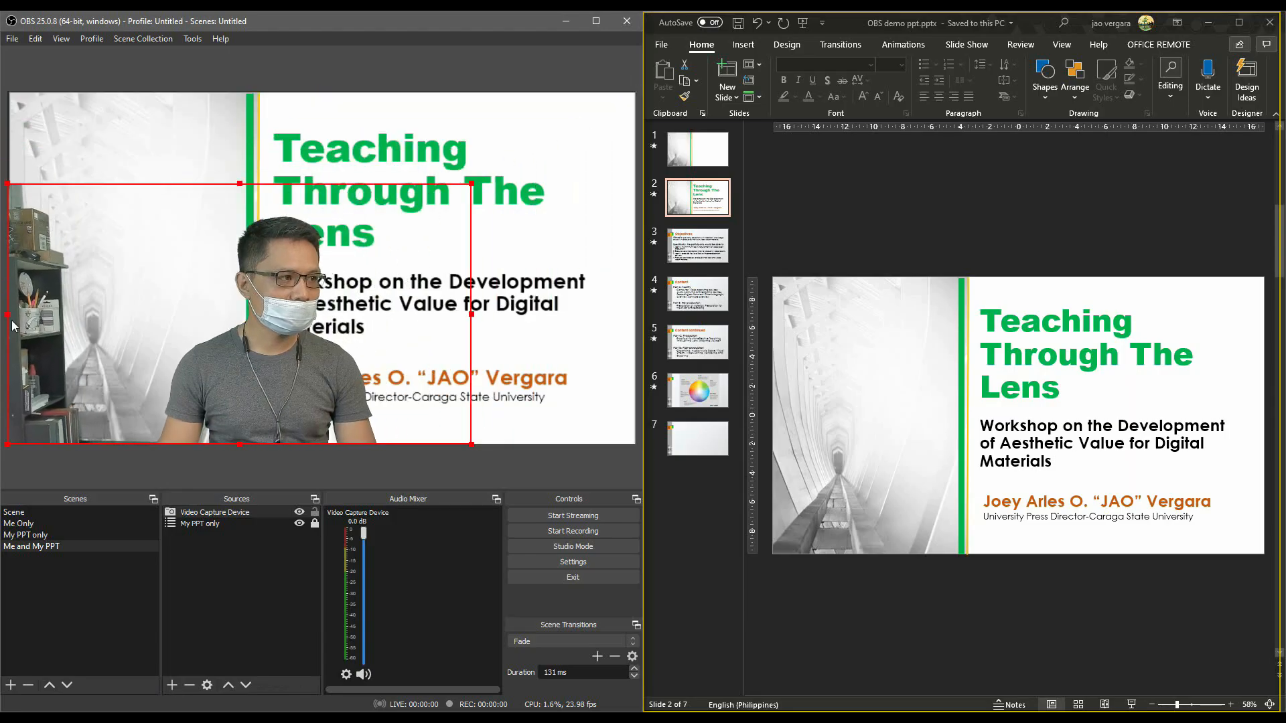
{"action": "left_click_drag", "start_coordinate": [8, 318], "coordinate": [141, 334]}
{"action": "left_click_drag", "start_coordinate": [308, 436], "coordinate": [307, 431]}
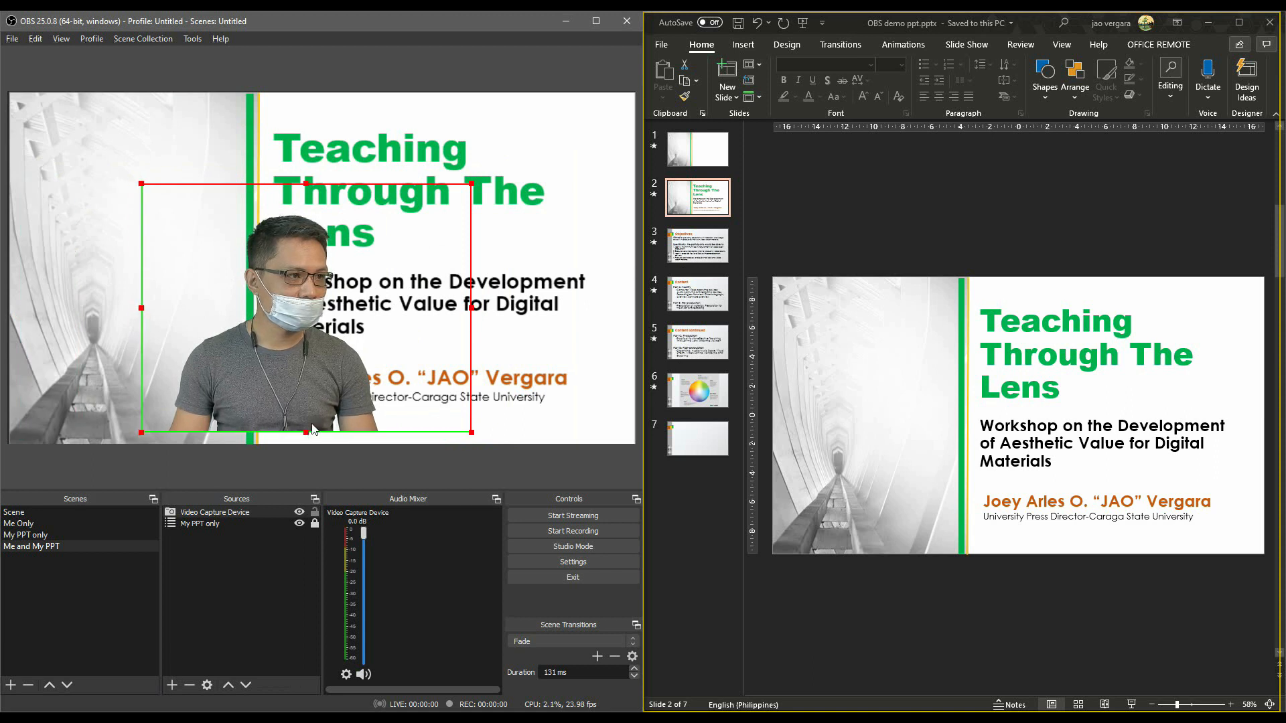
{"action": "left_click_drag", "start_coordinate": [329, 384], "coordinate": [182, 391]}
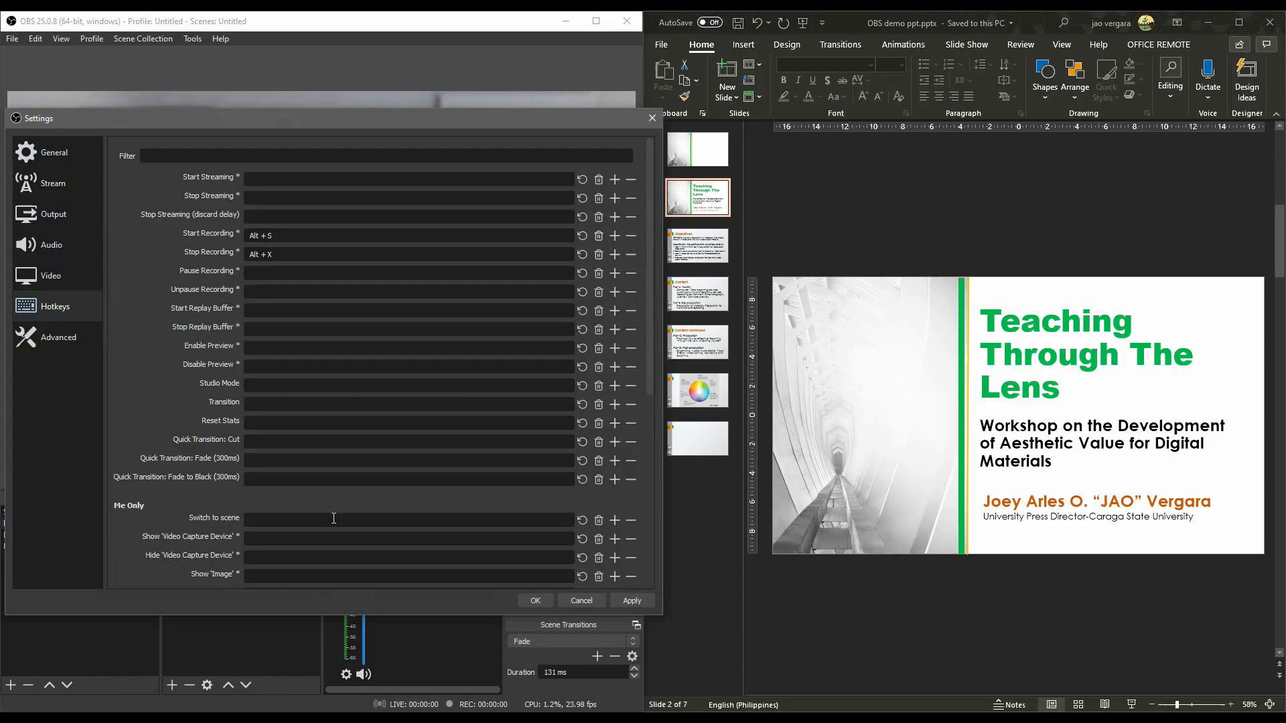
Assign the scene-switching hotkeys Alt+1 to Me Only, Alt+3 to Me and My PPT and Alt+2 to My PPT only.
{"action": "scroll", "coordinate": [238, 454], "scroll_direction": "down", "scroll_amount": 3}
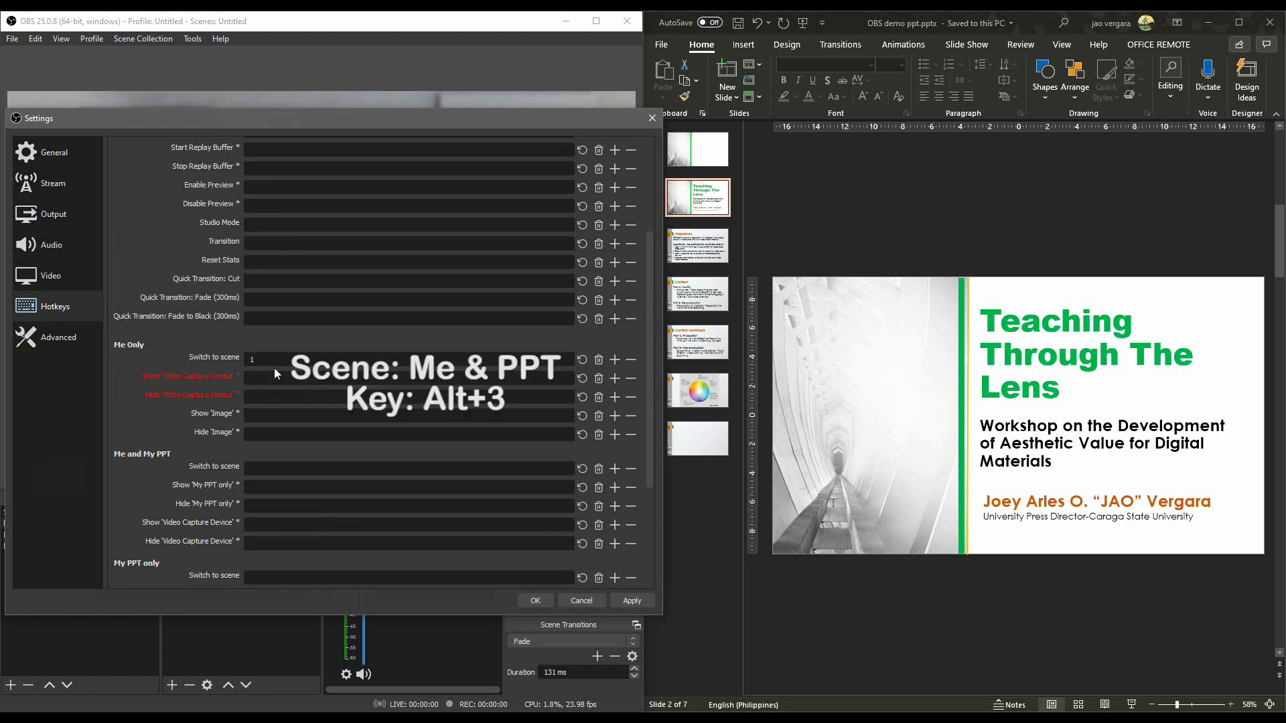
{"action": "key", "text": "alt+1"}
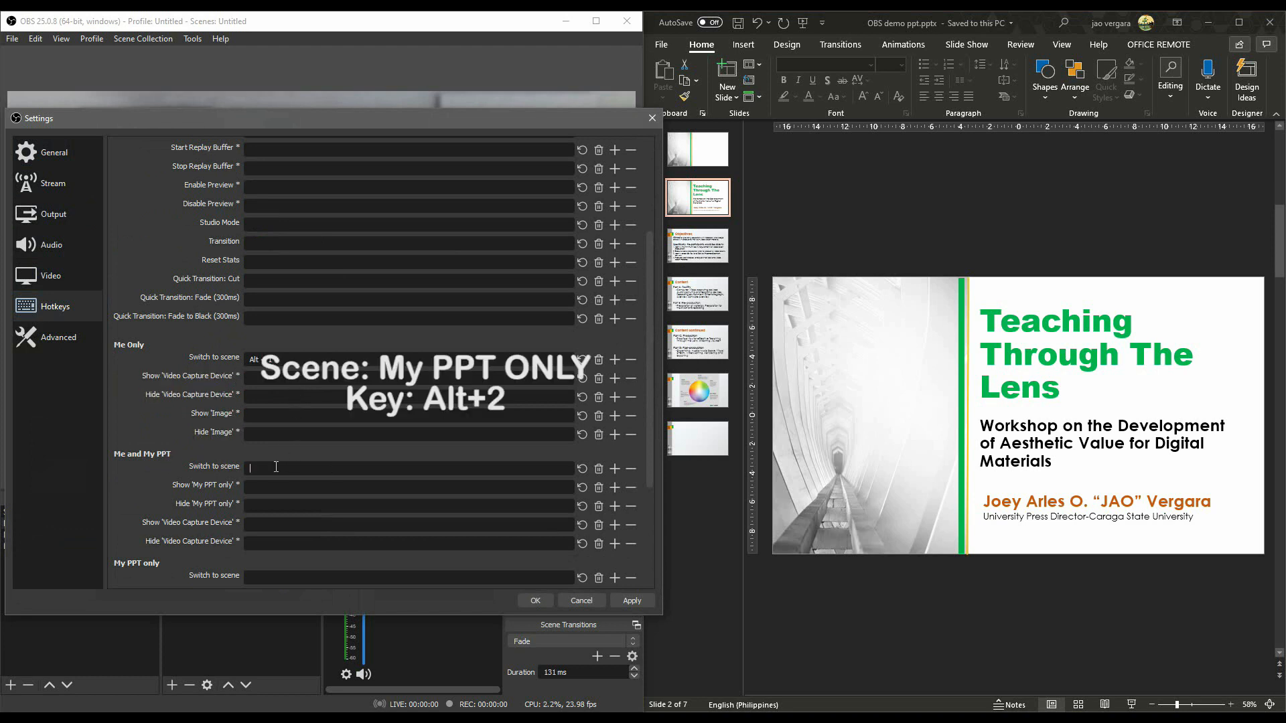
{"action": "key", "text": "alt+3"}
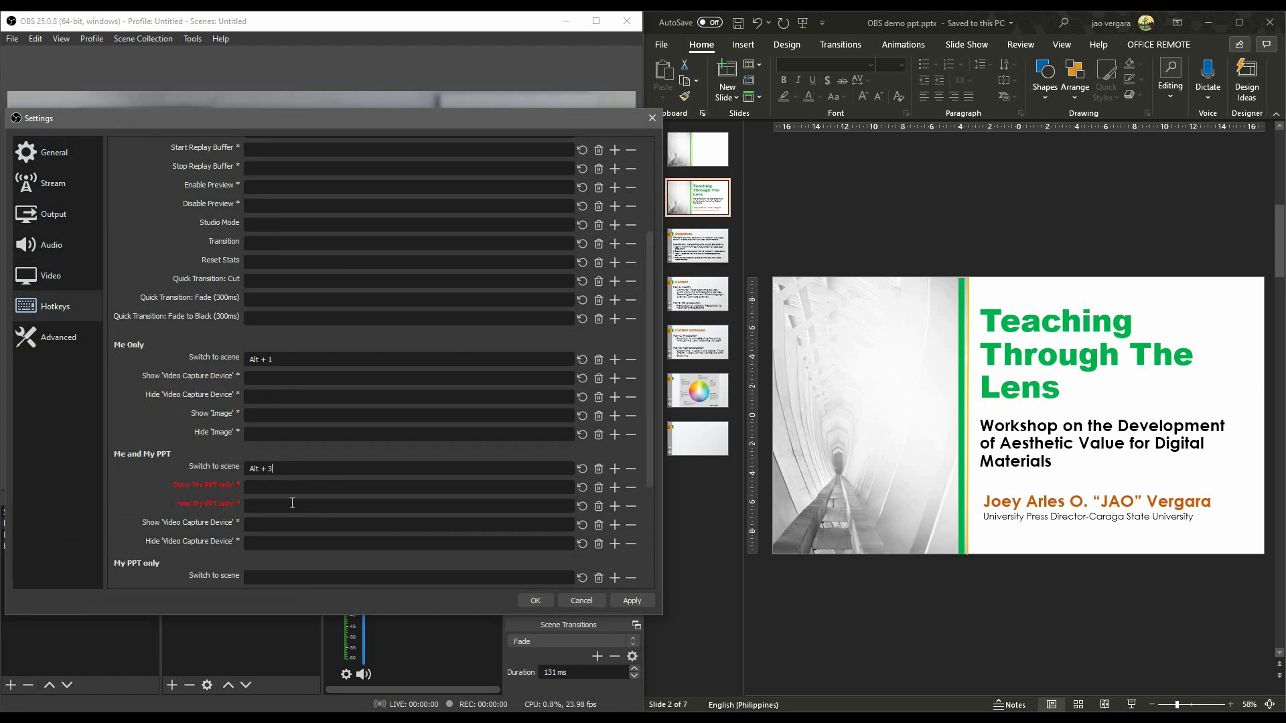
{"action": "scroll", "coordinate": [268, 536], "scroll_direction": "down", "scroll_amount": 2}
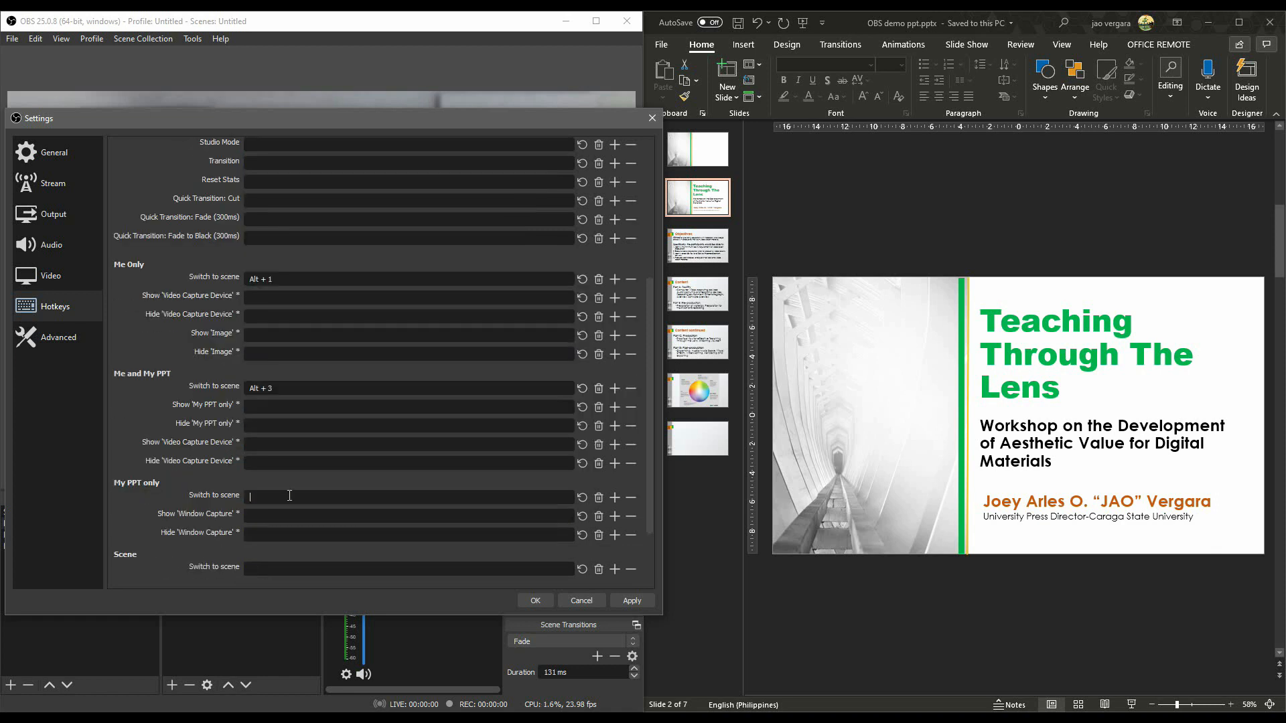
{"action": "key", "text": "alt+2"}
{"action": "scroll", "coordinate": [643, 331], "scroll_direction": "down", "scroll_amount": 2}
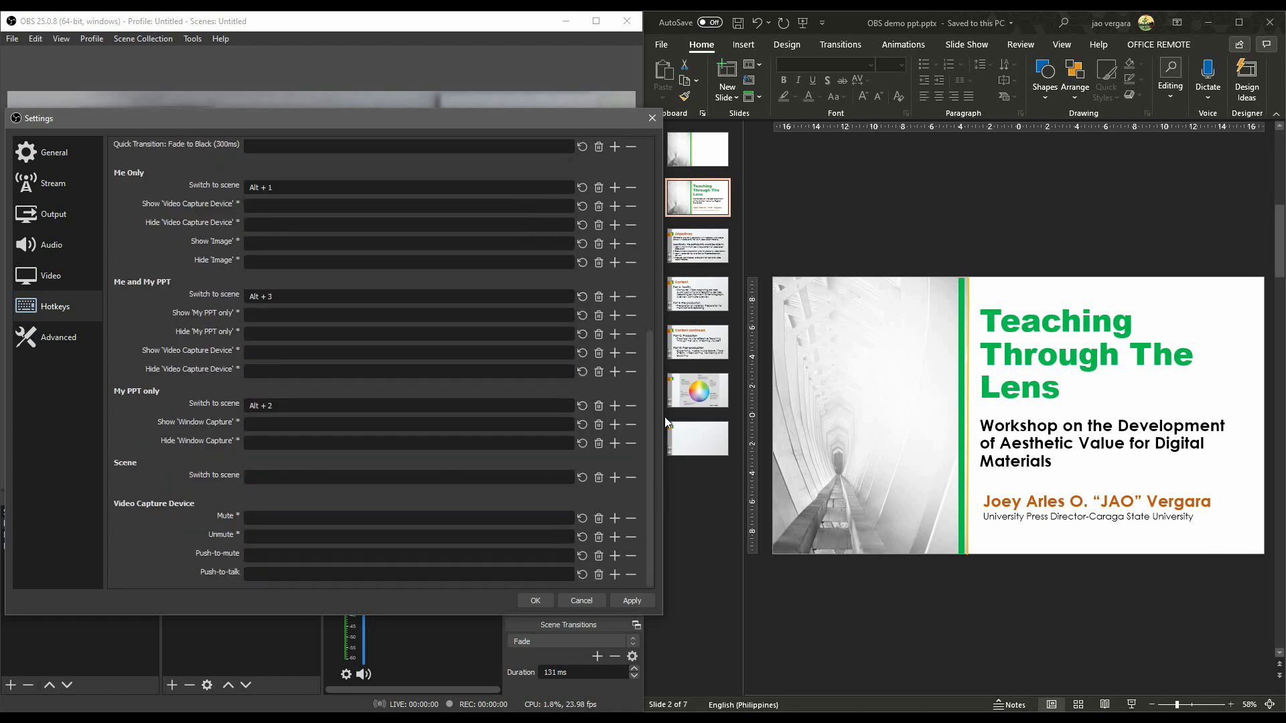
{"action": "key", "text": "Return"}
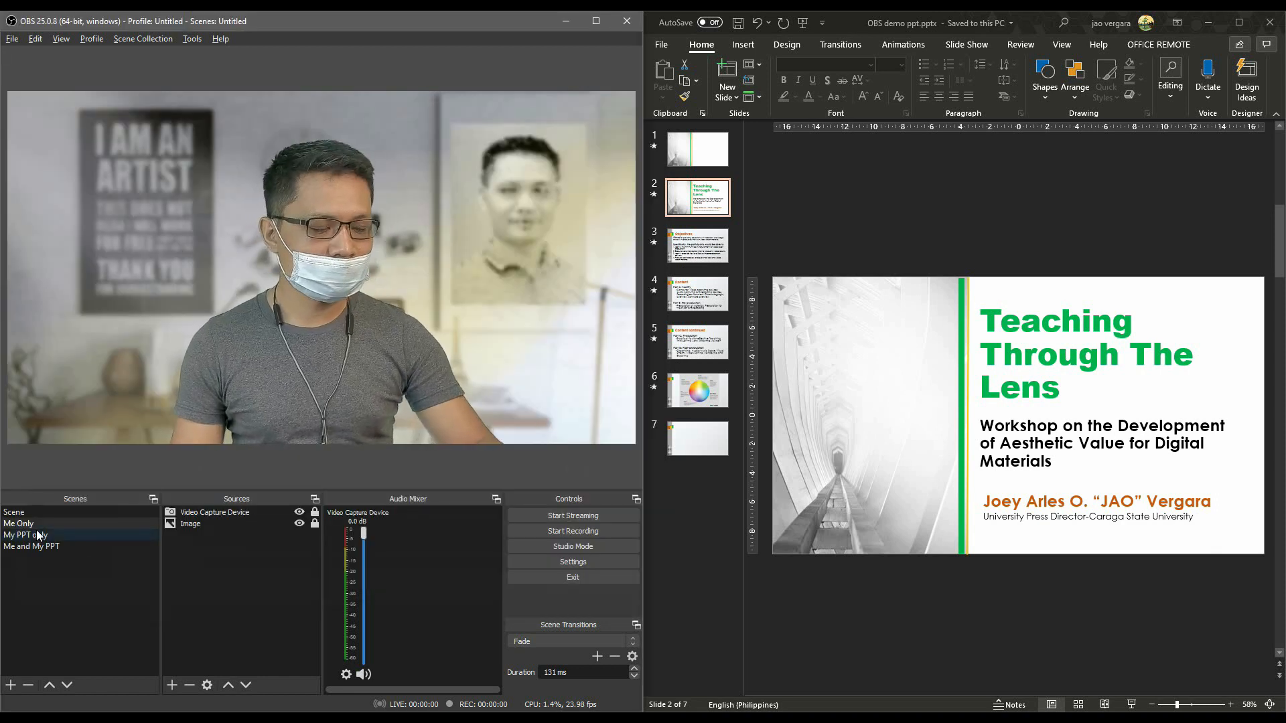
Test the Me and My PPT scene by switching to it and browsing the PowerPoint slides while watching the OBS preview.
{"action": "key", "text": "alt+3"}
{"action": "left_click", "coordinate": [1091, 349]}
{"action": "scroll", "coordinate": [1071, 375], "scroll_direction": "down", "scroll_amount": 1}
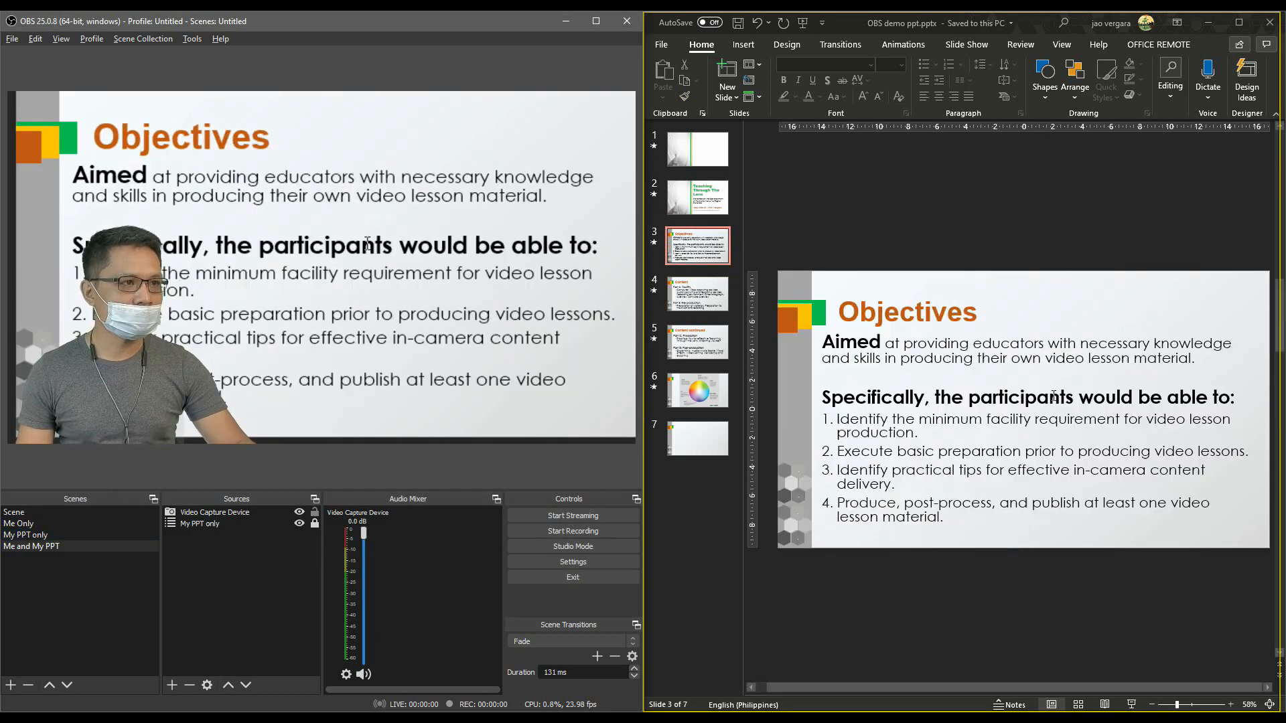
{"action": "scroll", "coordinate": [1053, 397], "scroll_direction": "up", "scroll_amount": 1}
{"action": "scroll", "coordinate": [1054, 398], "scroll_direction": "down", "scroll_amount": 2}
{"action": "scroll", "coordinate": [1056, 401], "scroll_direction": "up", "scroll_amount": 2}
{"action": "scroll", "coordinate": [1057, 403], "scroll_direction": "down", "scroll_amount": 1}
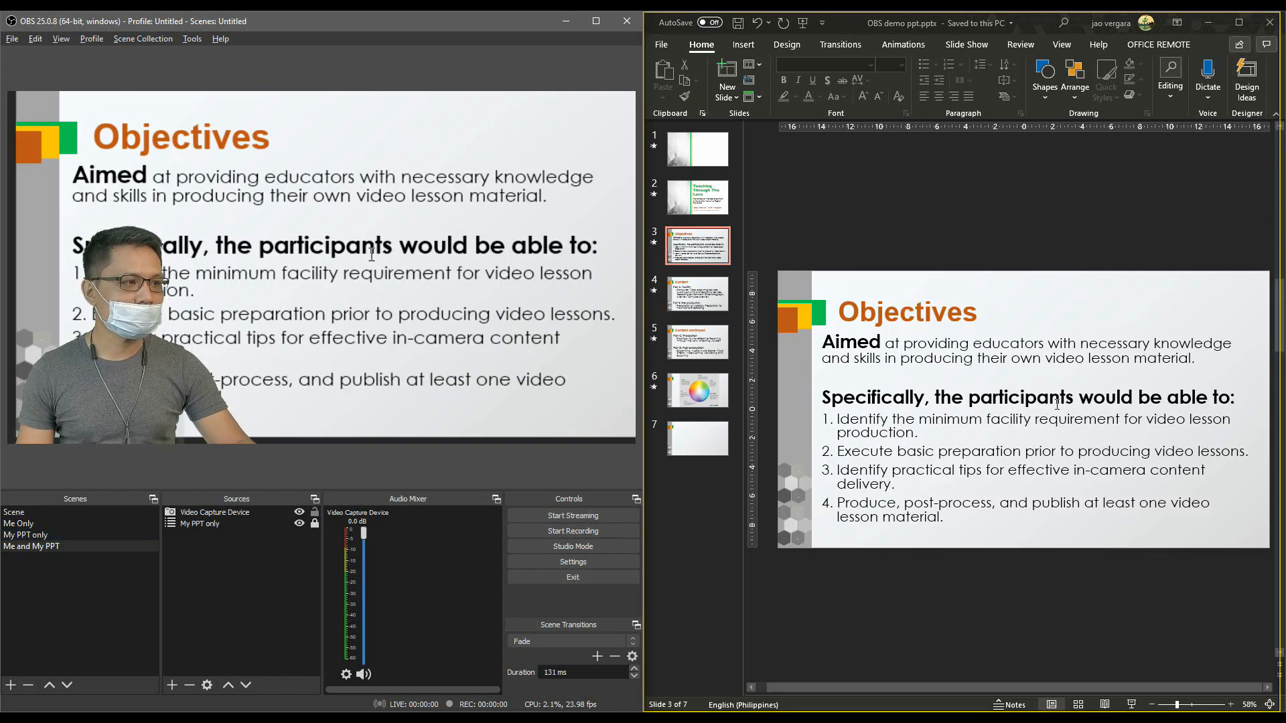
{"action": "scroll", "coordinate": [1057, 403], "scroll_direction": "down", "scroll_amount": 3}
{"action": "scroll", "coordinate": [1057, 404], "scroll_direction": "up", "scroll_amount": 4}
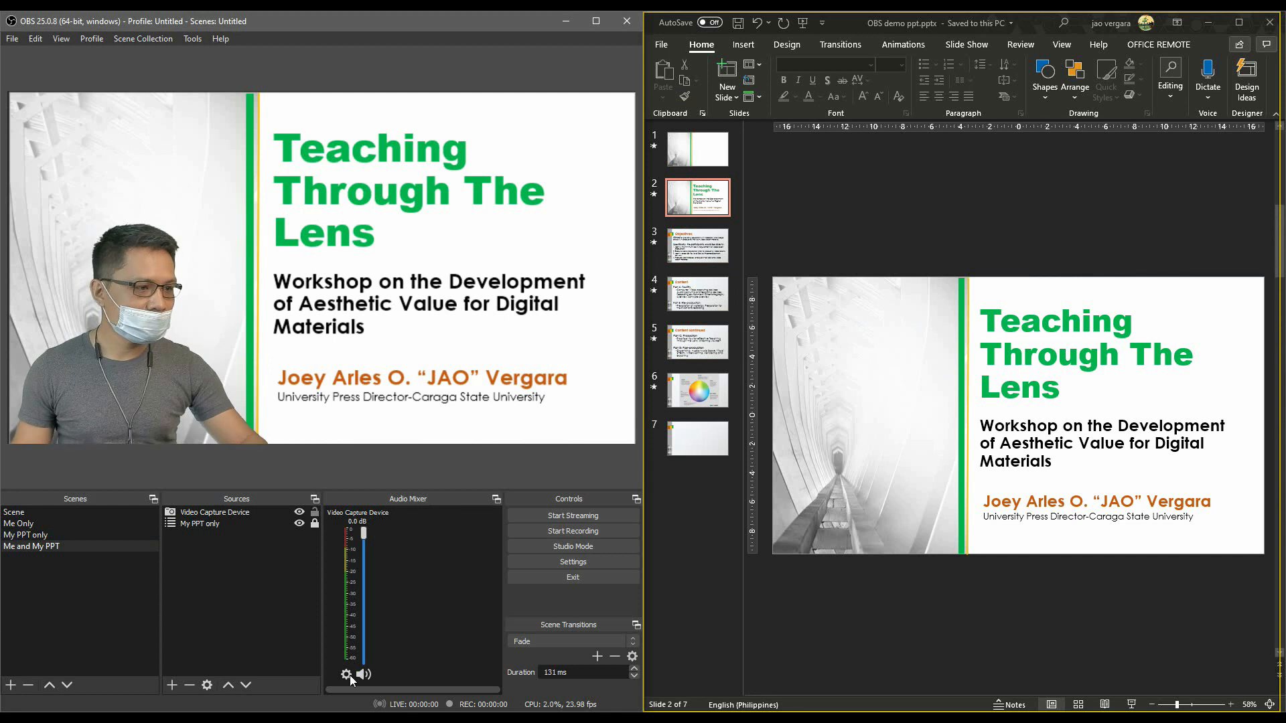
Set the Desktop Audio device to Speaker/Headphone (Realtek High Definition Audio) and Mic/Auxiliary Audio to the Realtek Stereo Mix.
{"action": "left_click", "coordinate": [573, 562]}
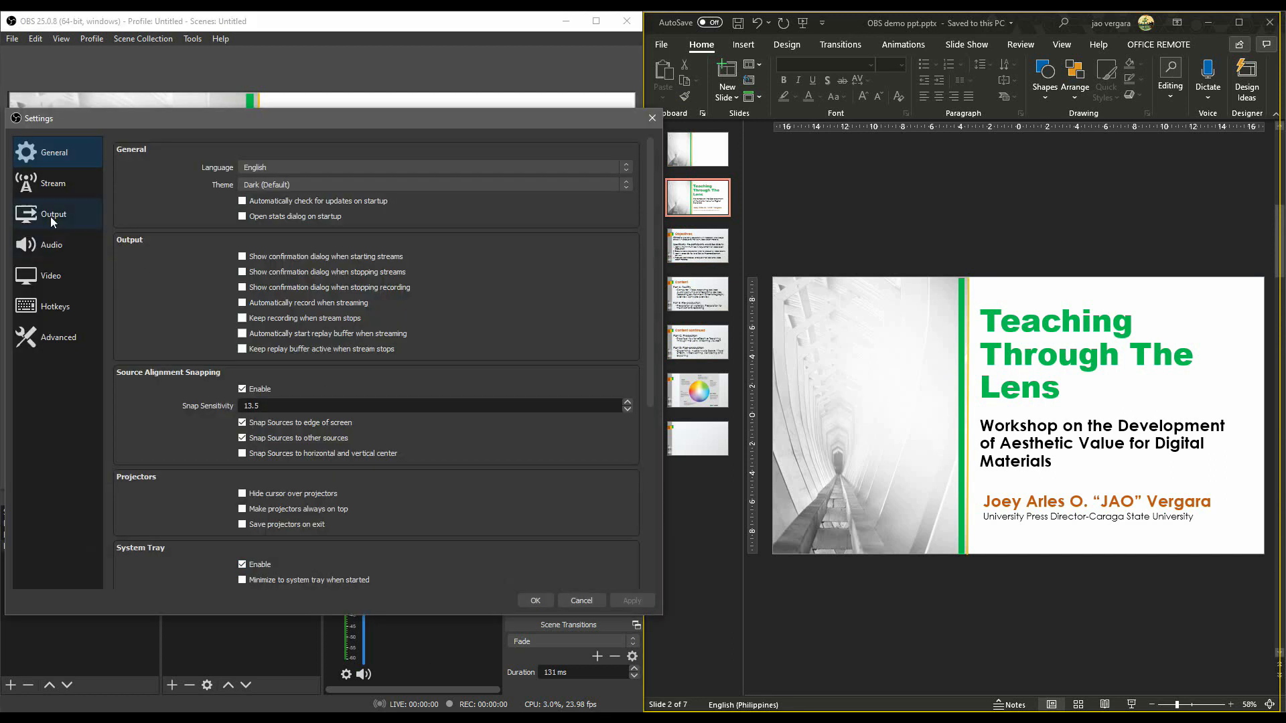
{"action": "left_click", "coordinate": [54, 249]}
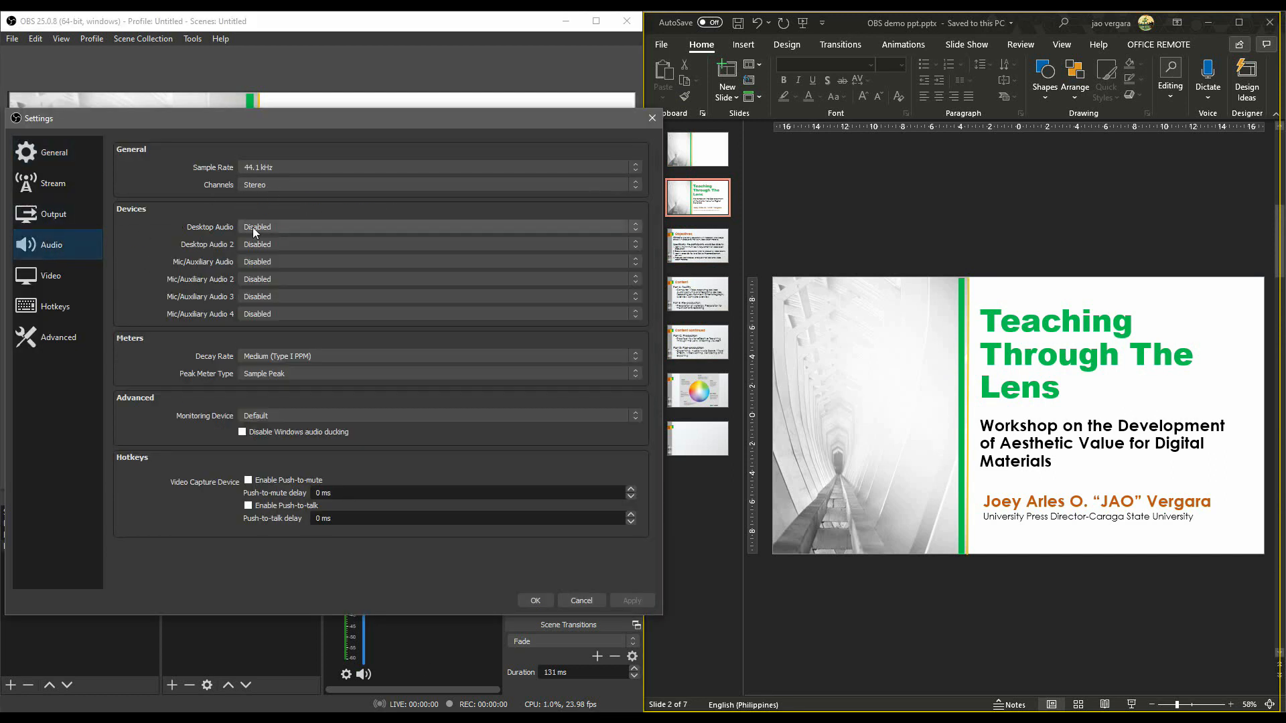
{"action": "left_click", "coordinate": [285, 228]}
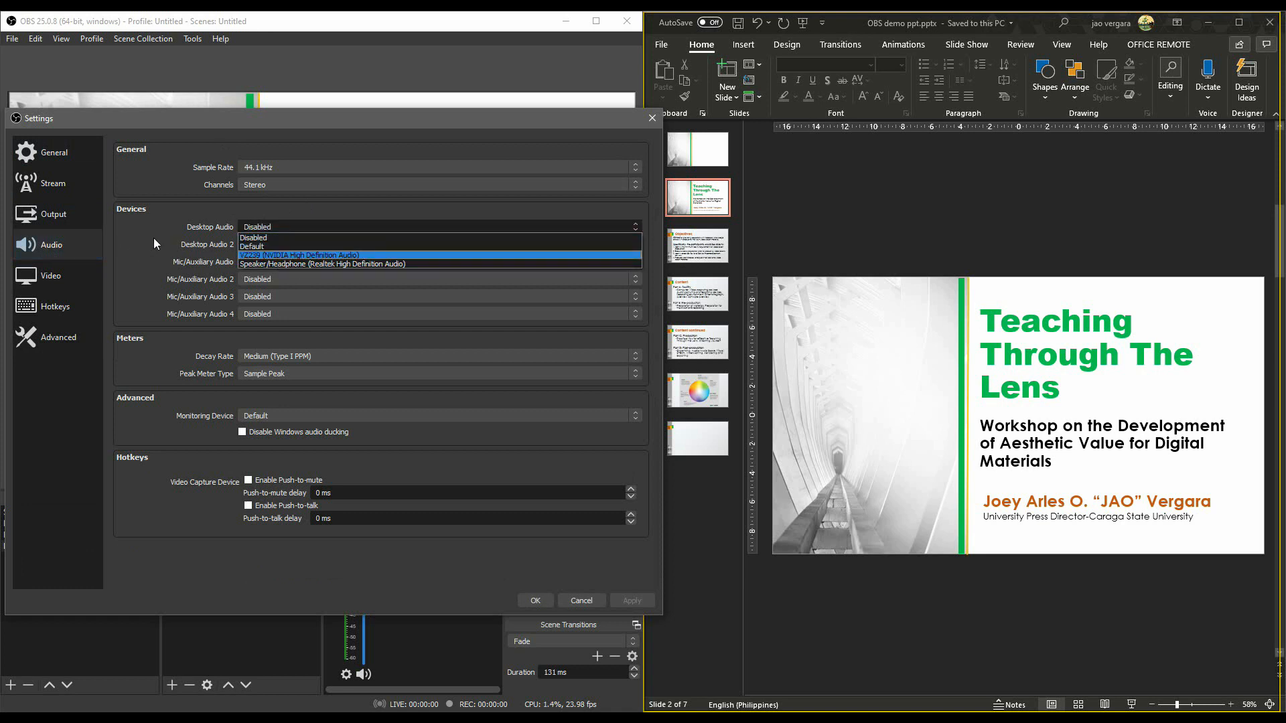
{"action": "left_click", "coordinate": [272, 264]}
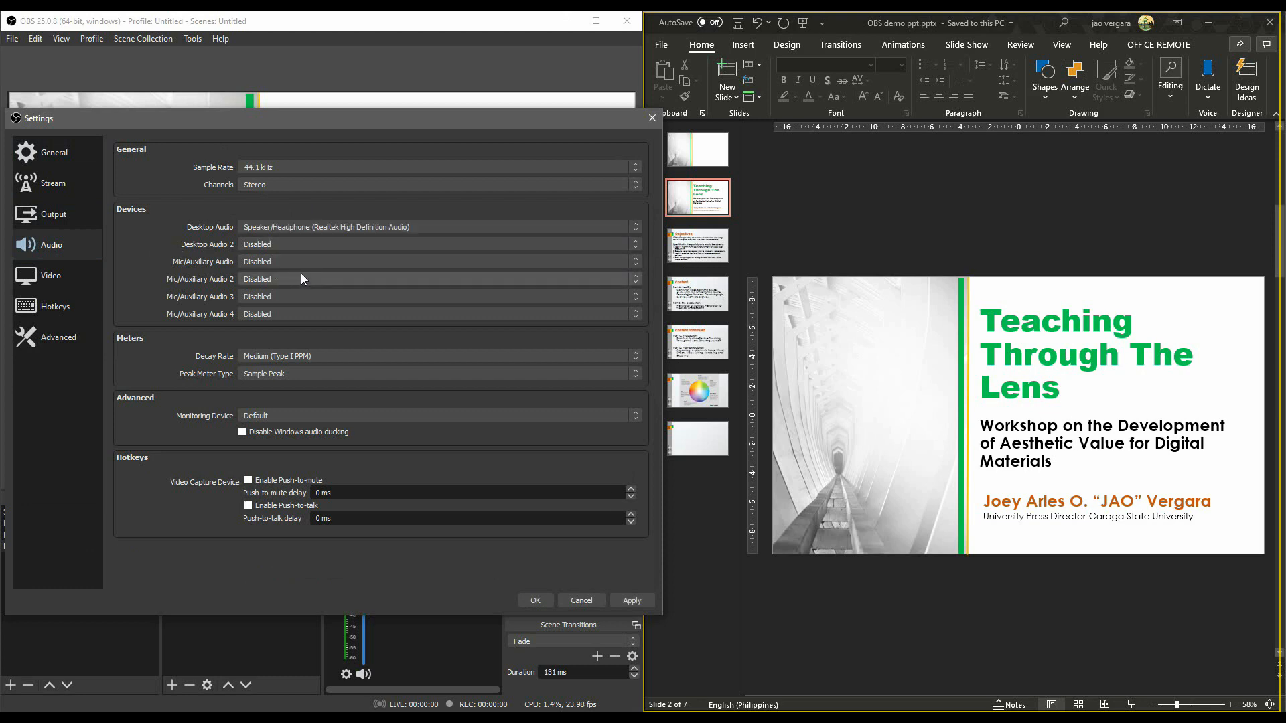
{"action": "left_click", "coordinate": [304, 262]}
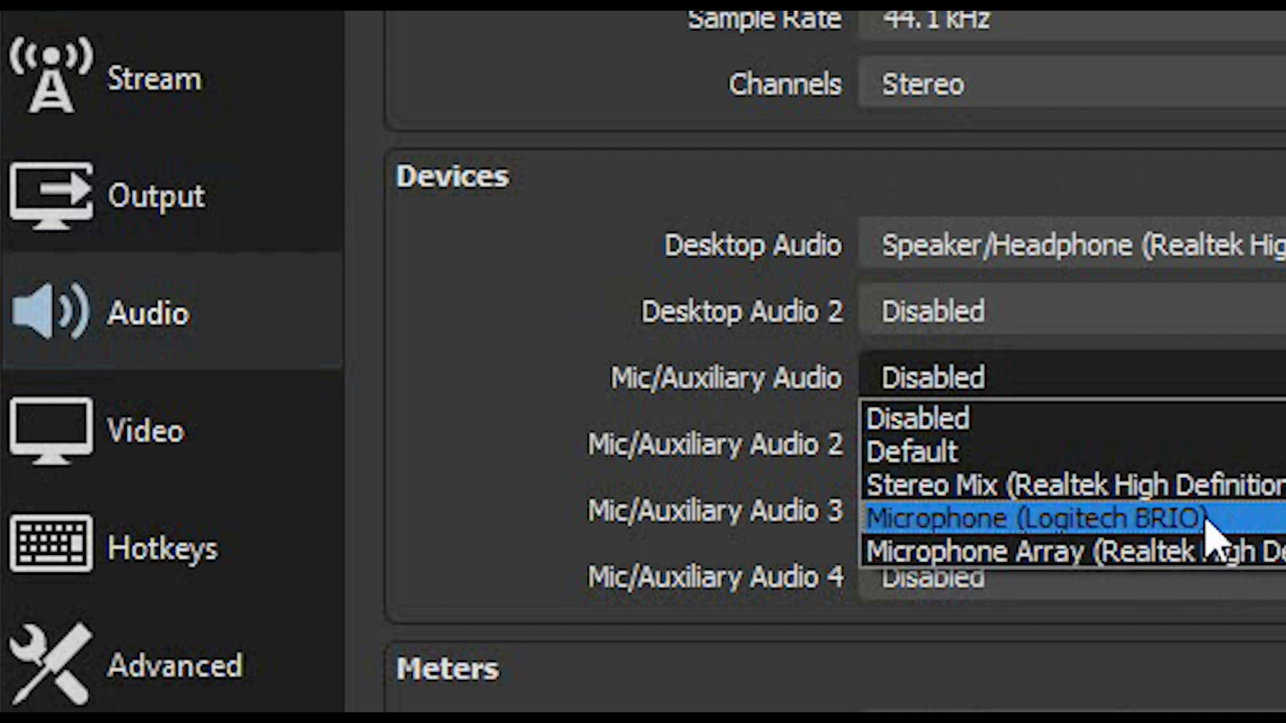
{"action": "left_click", "coordinate": [1208, 481]}
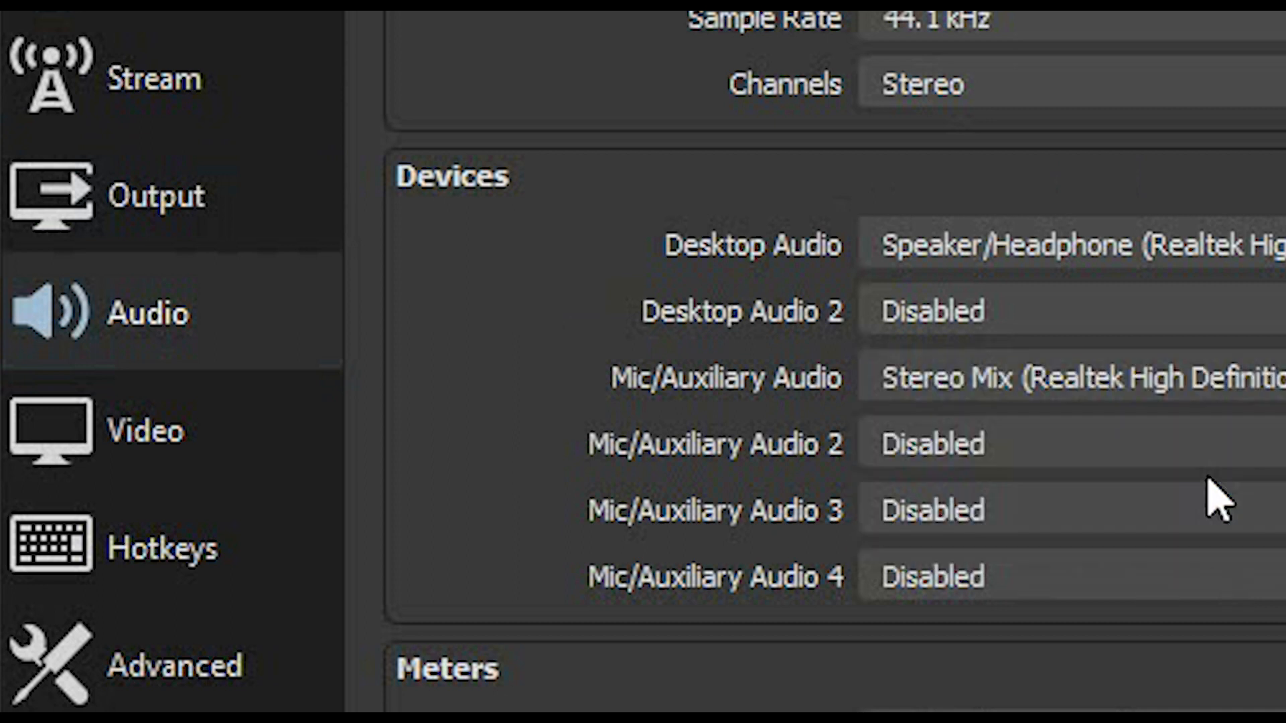